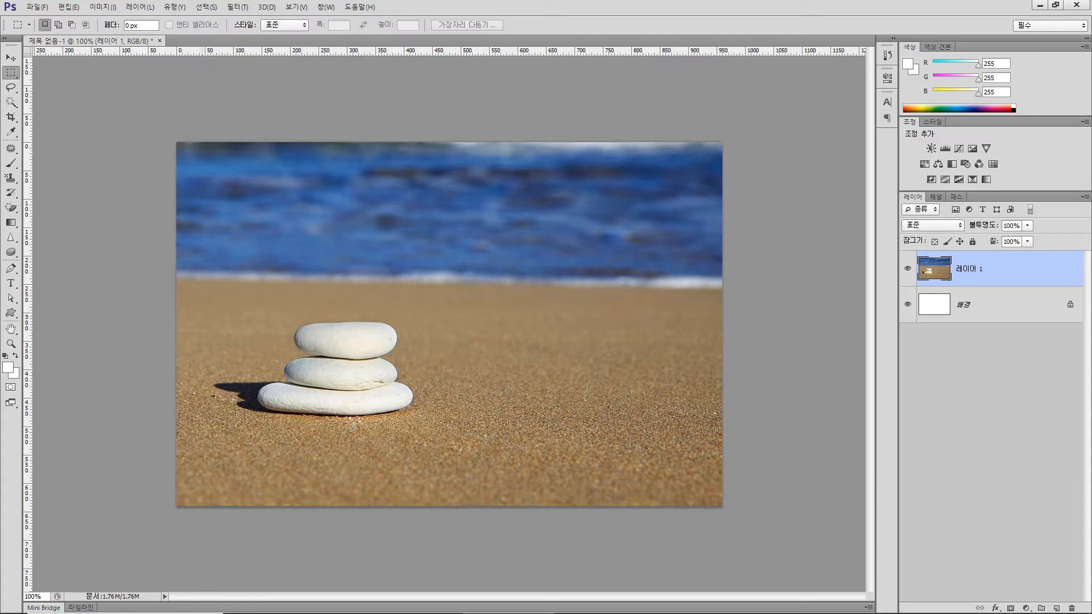
Step: Outline the stone stack and its shadow with a loose freehand Lasso selection that includes some surrounding sand
{"action": "mouse_move", "coordinate": [198, 310]}
{"action": "left_mouse_down"}
{"action": "mouse_move", "coordinate": [425, 395]}
{"action": "mouse_move", "coordinate": [425, 420]}
{"action": "left_mouse_up"}
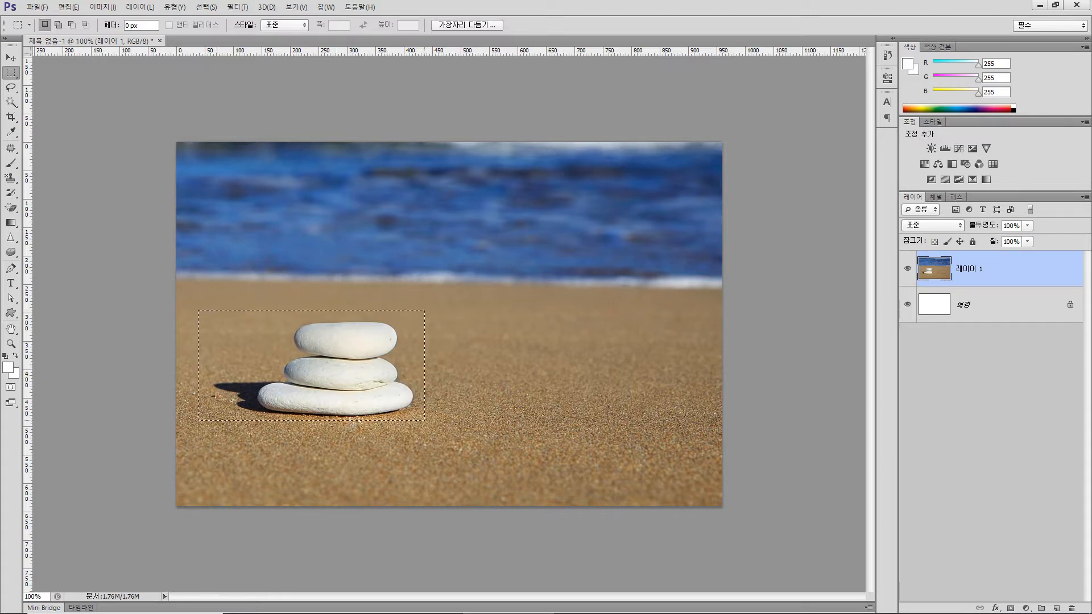
{"action": "right_click", "coordinate": [11, 72]}
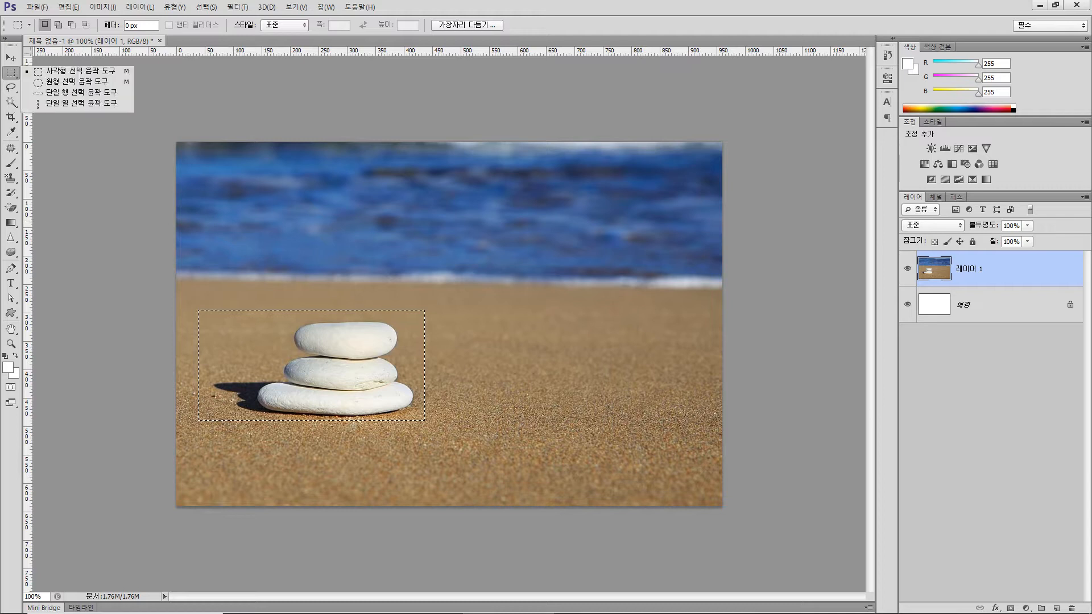
{"action": "left_click", "coordinate": [11, 87]}
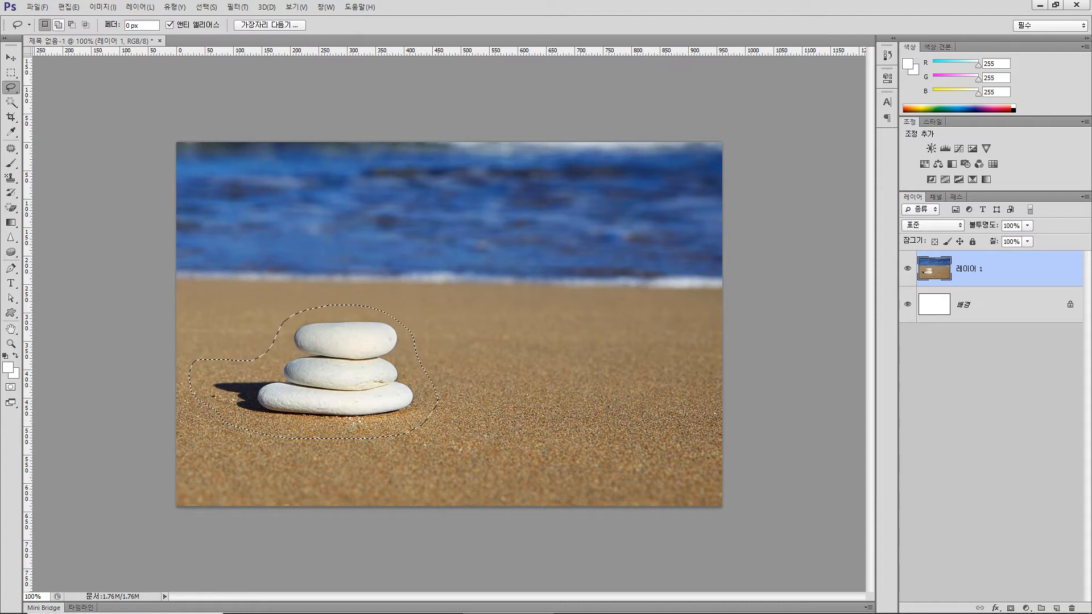
Step: Fill the selected stone area with the content-aware option (내용 인식) in normal mode (표준) at 100% opacity
{"action": "left_click", "coordinate": [69, 7]}
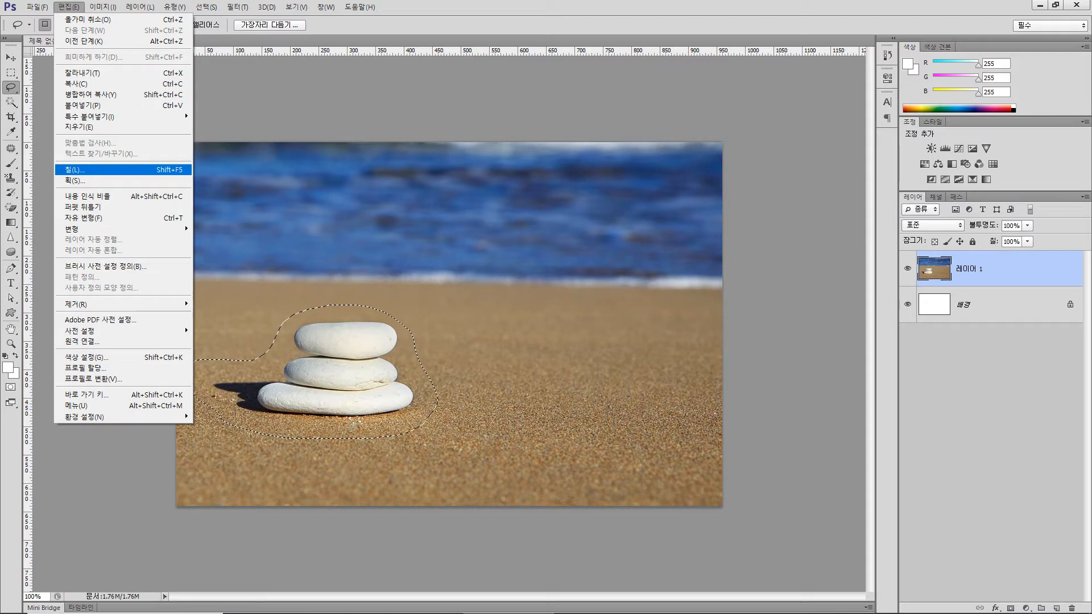
{"action": "key", "text": "Return"}
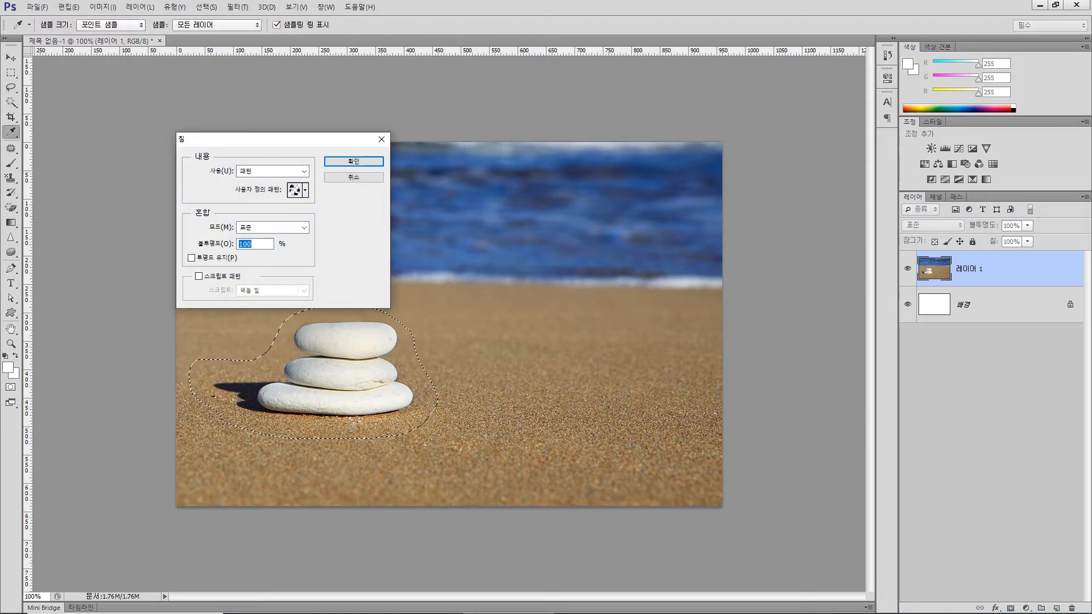
{"action": "left_click", "coordinate": [304, 171]}
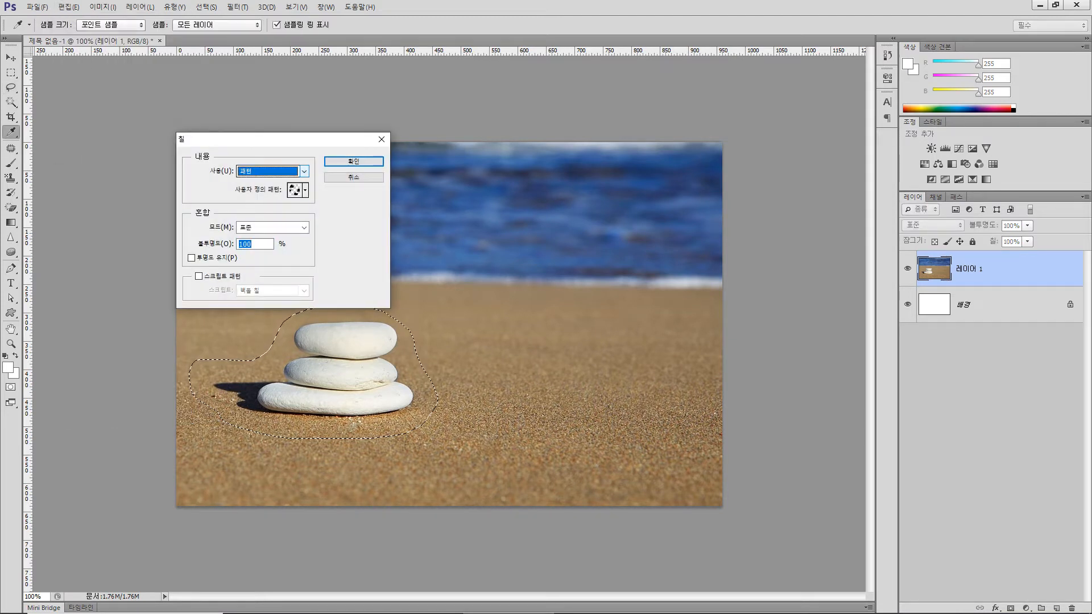
{"action": "key", "text": "Up"}
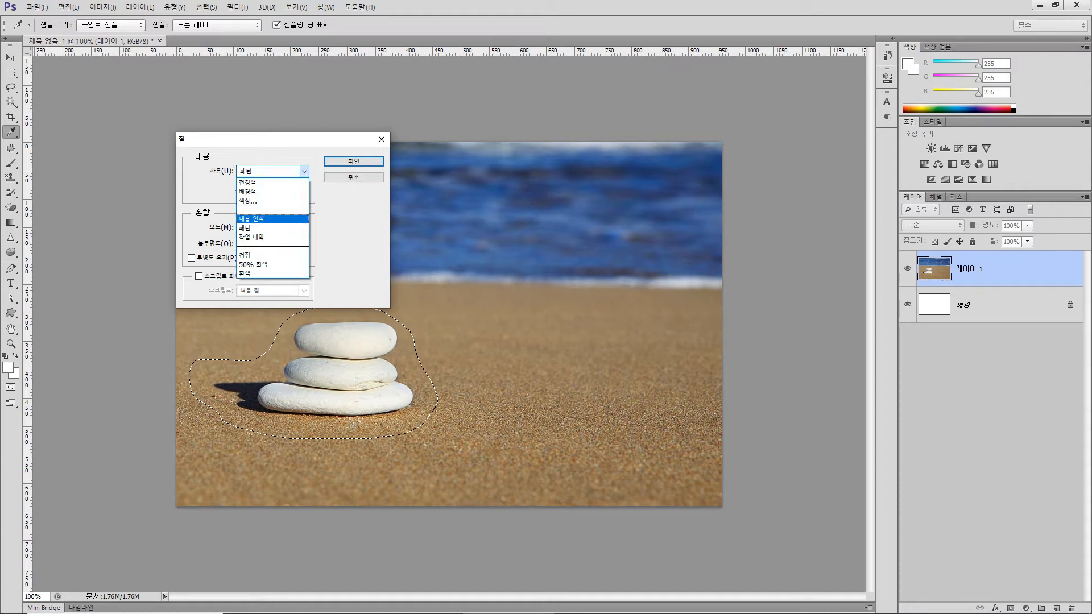
{"action": "key", "text": "Return"}
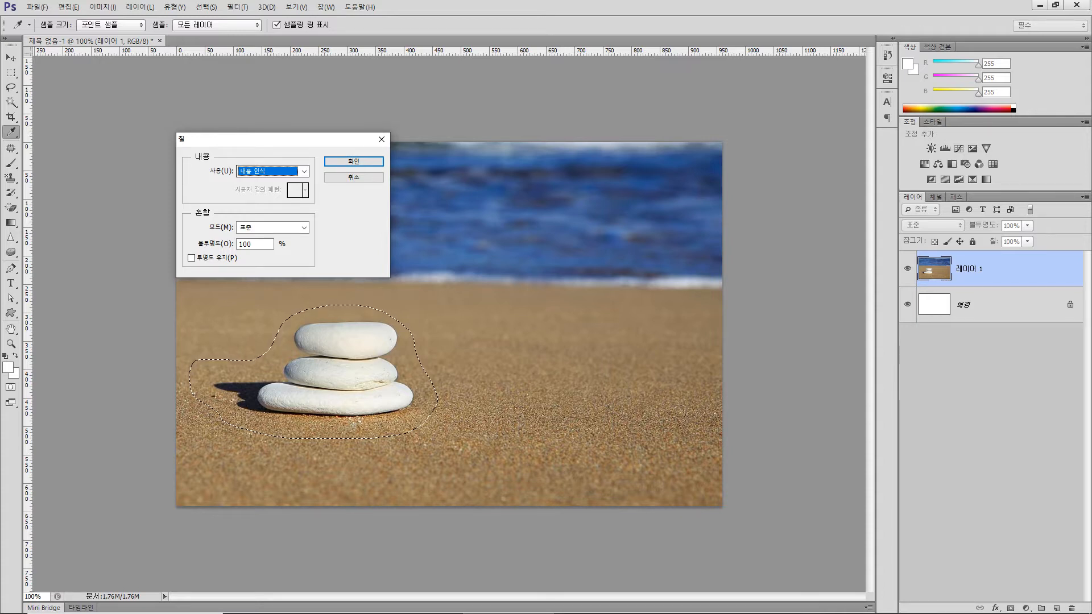
{"action": "left_click", "coordinate": [305, 170]}
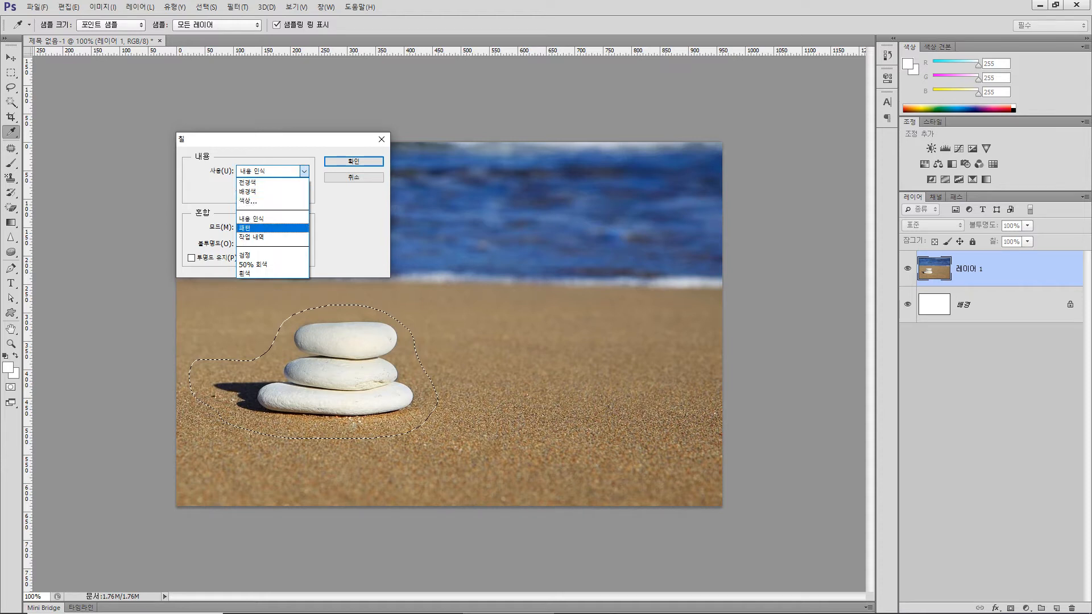
{"action": "left_click", "coordinate": [244, 228]}
{"action": "left_click", "coordinate": [305, 171]}
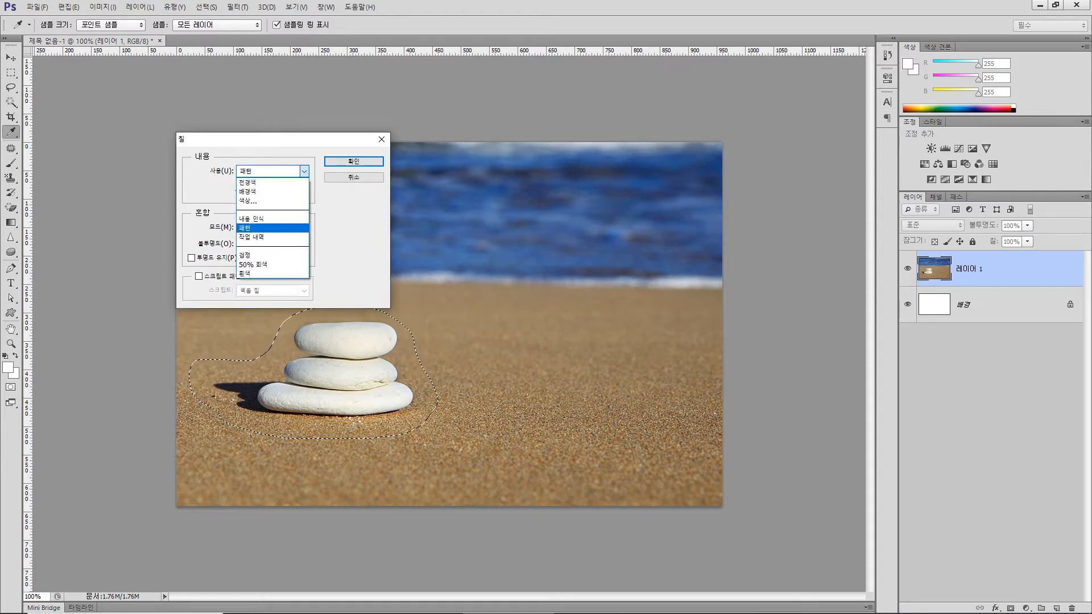
{"action": "left_click", "coordinate": [250, 218]}
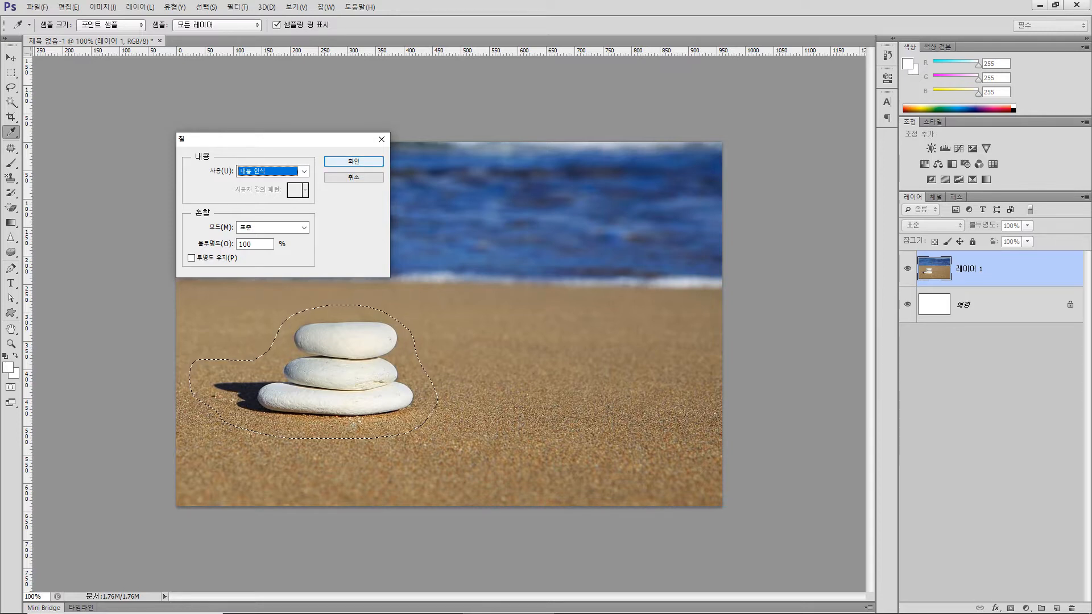
{"action": "key", "text": "Return"}
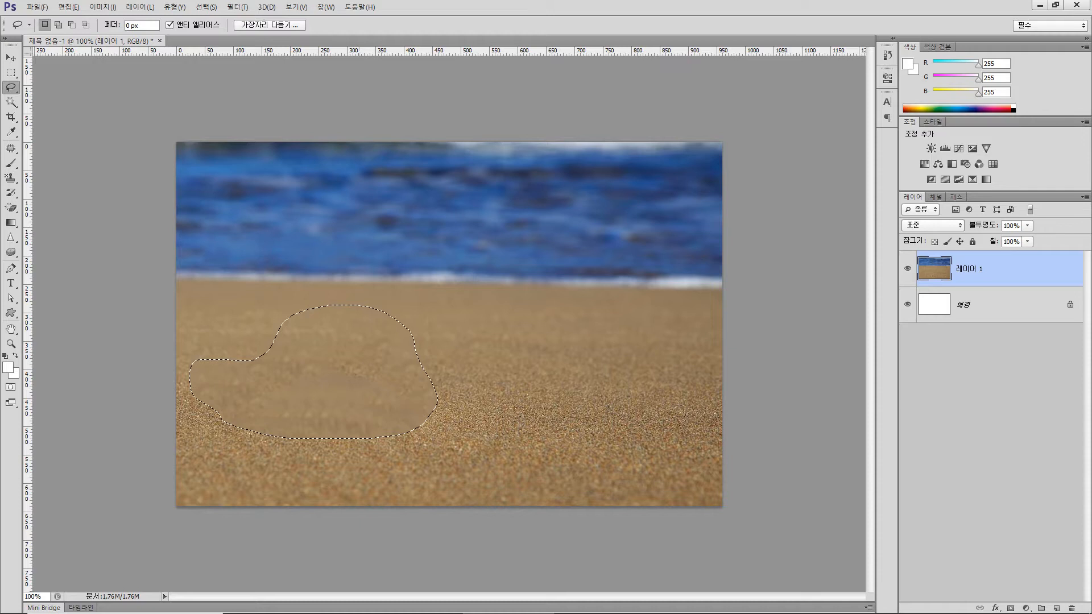
Step: Use the Patch tool to replace the blurry filled area with clean, textured sand from the beach to its right
{"action": "left_click", "coordinate": [10, 148]}
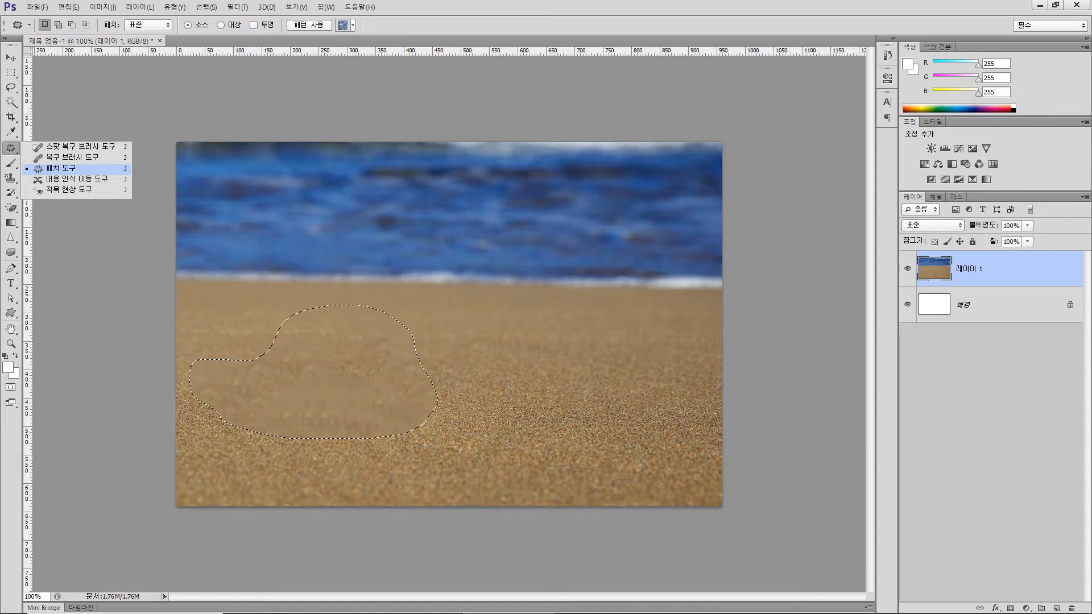
{"action": "left_click", "coordinate": [60, 167]}
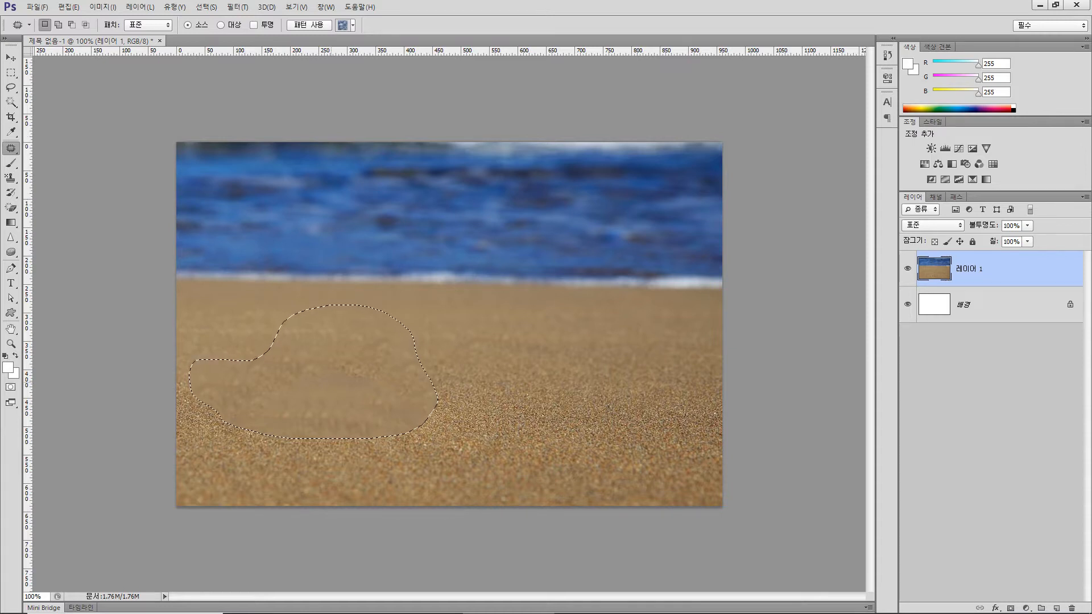
{"action": "left_click_drag", "start_coordinate": [312, 392], "coordinate": [572, 393]}
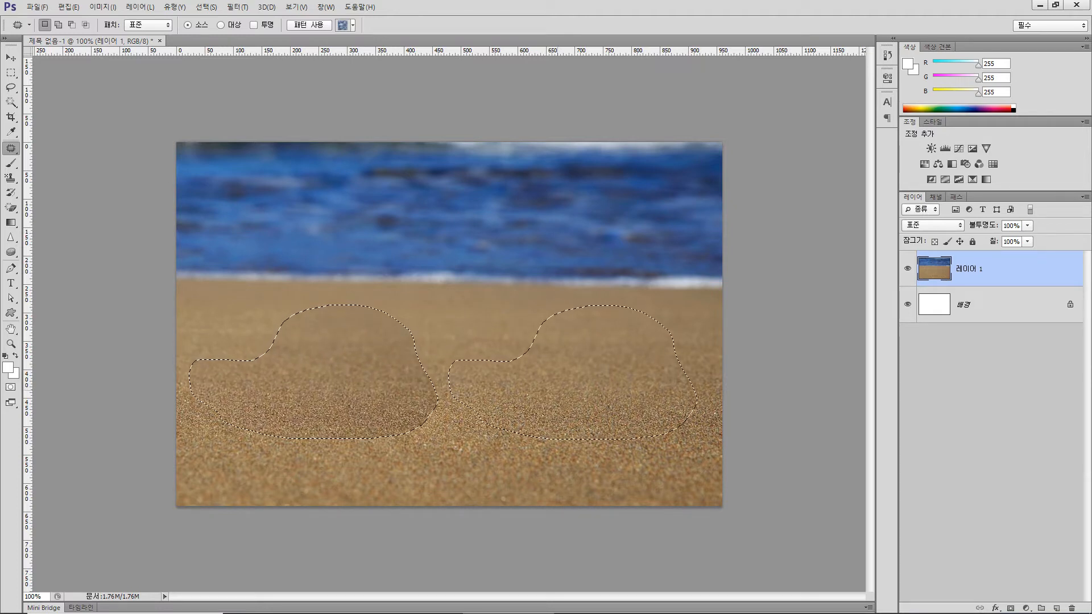
{"action": "mouse_move", "coordinate": [572, 392]}
{"action": "left_mouse_down"}
{"action": "mouse_move", "coordinate": [579, 403]}
{"action": "mouse_move", "coordinate": [565, 400]}
{"action": "left_mouse_up"}
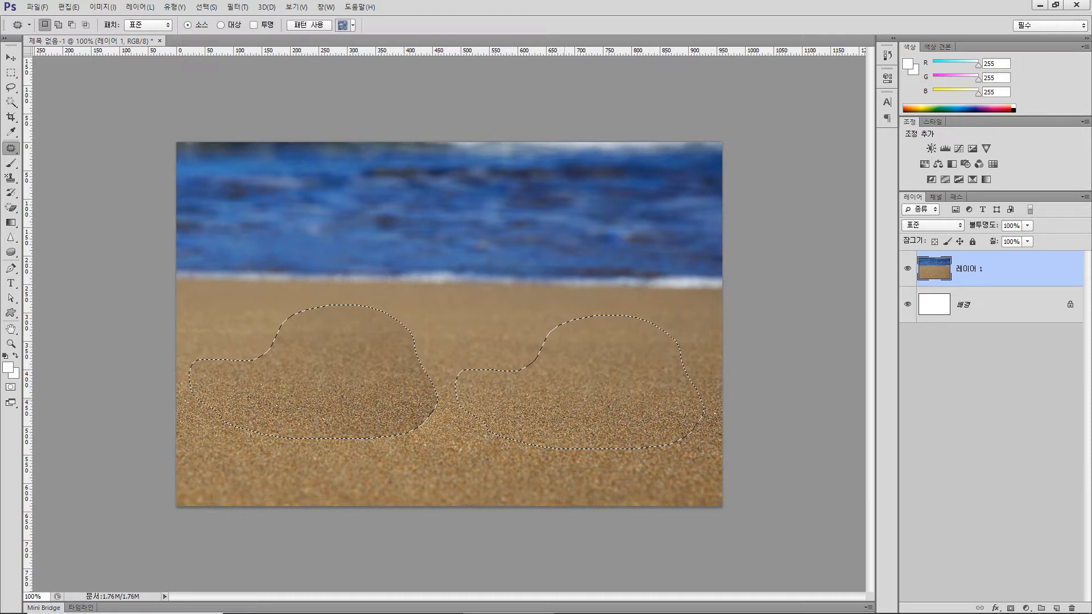
{"action": "left_click_drag", "start_coordinate": [565, 400], "coordinate": [565, 400]}
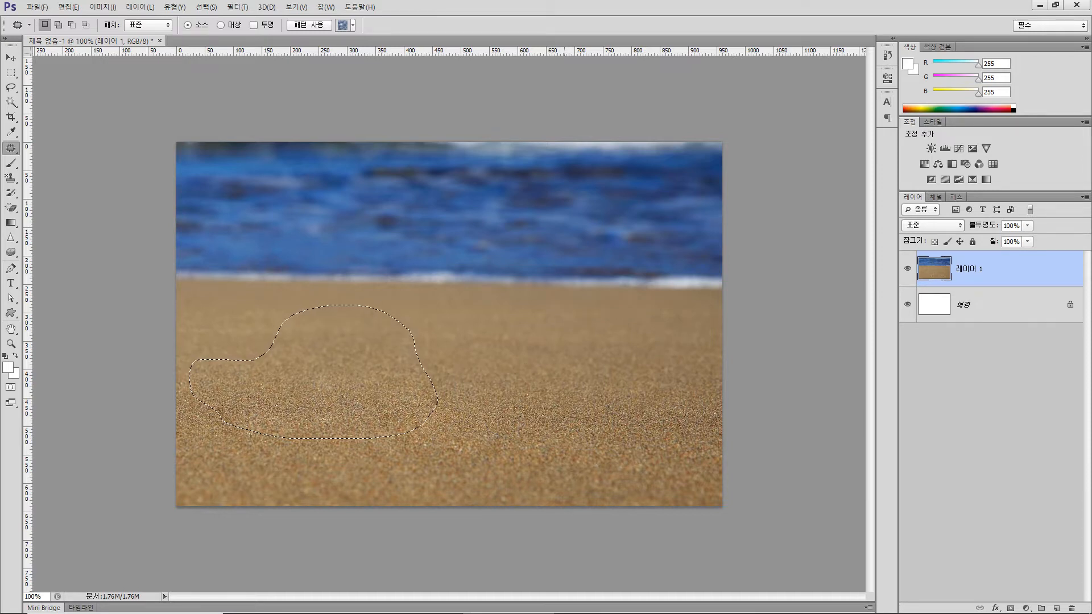
Step: Patch the same selected area again with sand from the right, aligning the source with matching grain to even out the texture
{"action": "left_click_drag", "start_coordinate": [261, 407], "coordinate": [535, 416]}
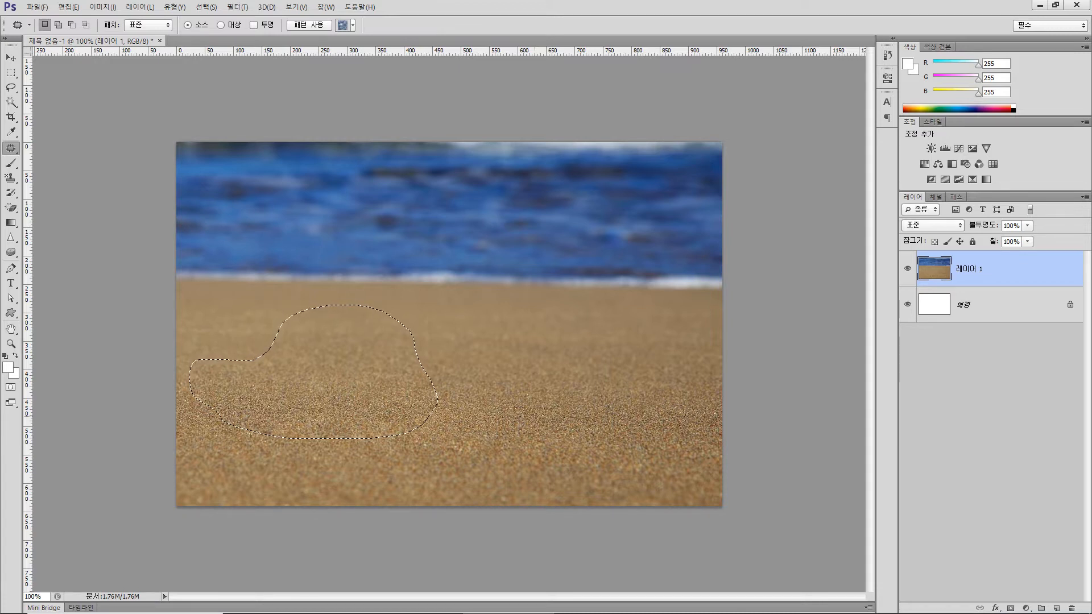
{"action": "key", "text": "shift"}
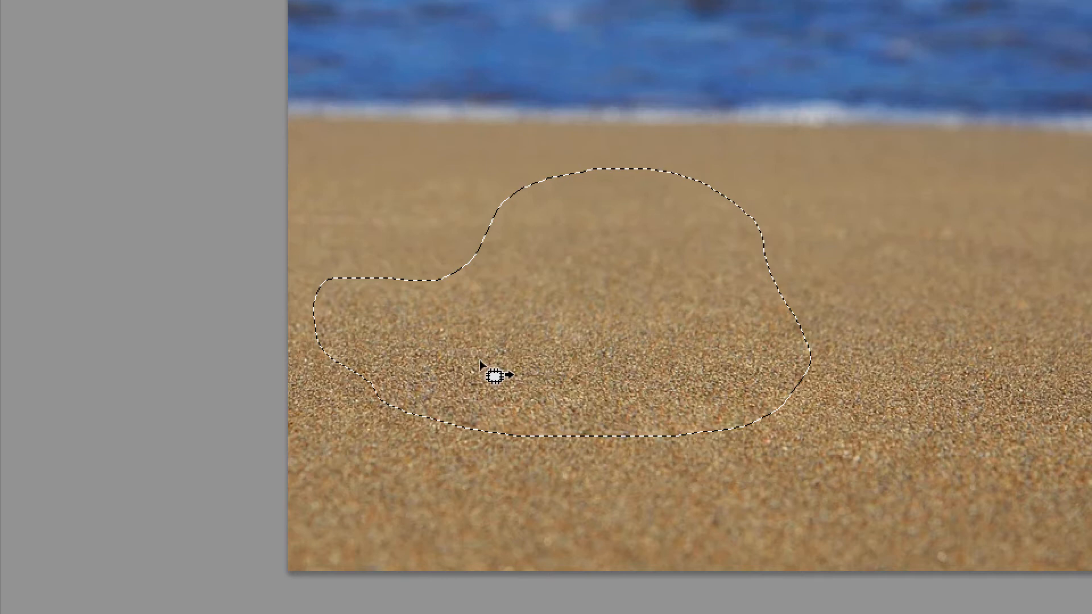
{"action": "left_click_drag", "start_coordinate": [472, 360], "coordinate": [1091, 392]}
{"action": "left_click_drag", "start_coordinate": [957, 395], "coordinate": [844, 389]}
{"action": "left_click_drag", "start_coordinate": [729, 382], "coordinate": [741, 377]}
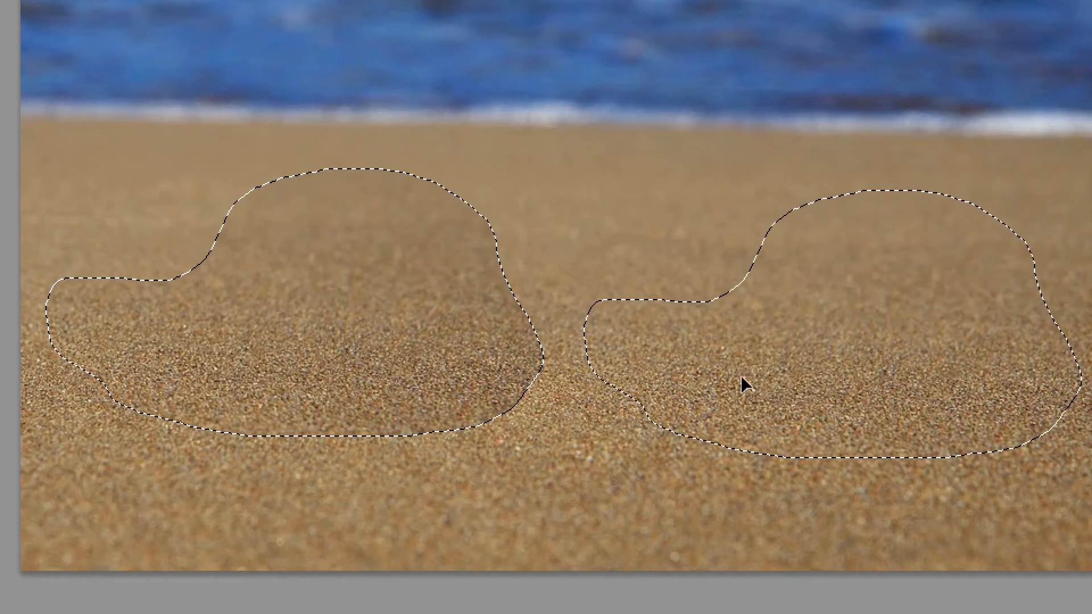
{"action": "left_click_drag", "start_coordinate": [742, 385], "coordinate": [742, 385]}
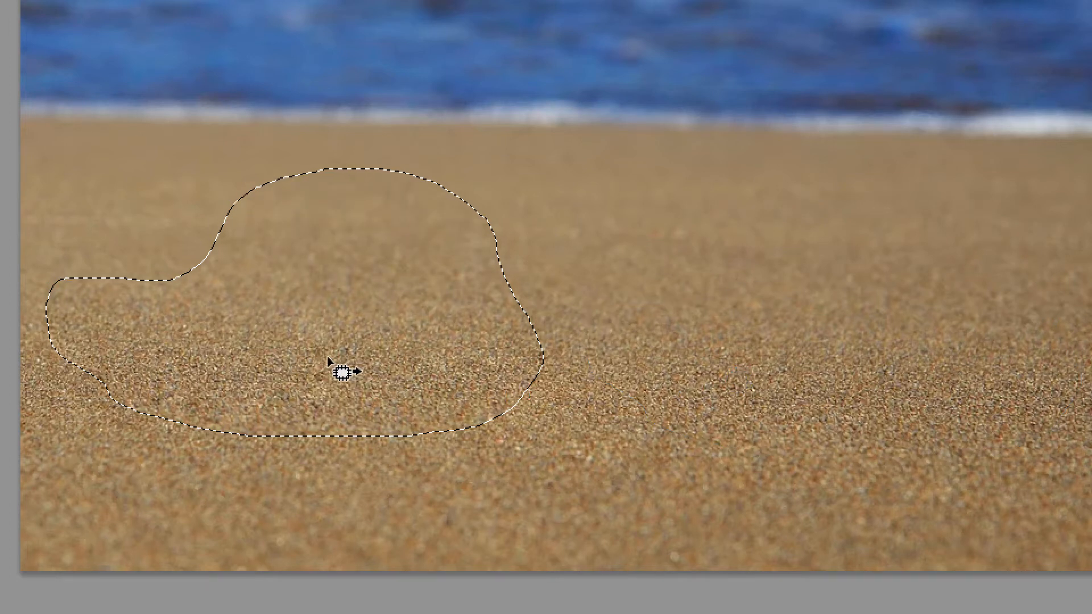
Step: Deselect the patched area and paste the original stone photo over the retouched image
{"action": "key", "text": "ctrl+d"}
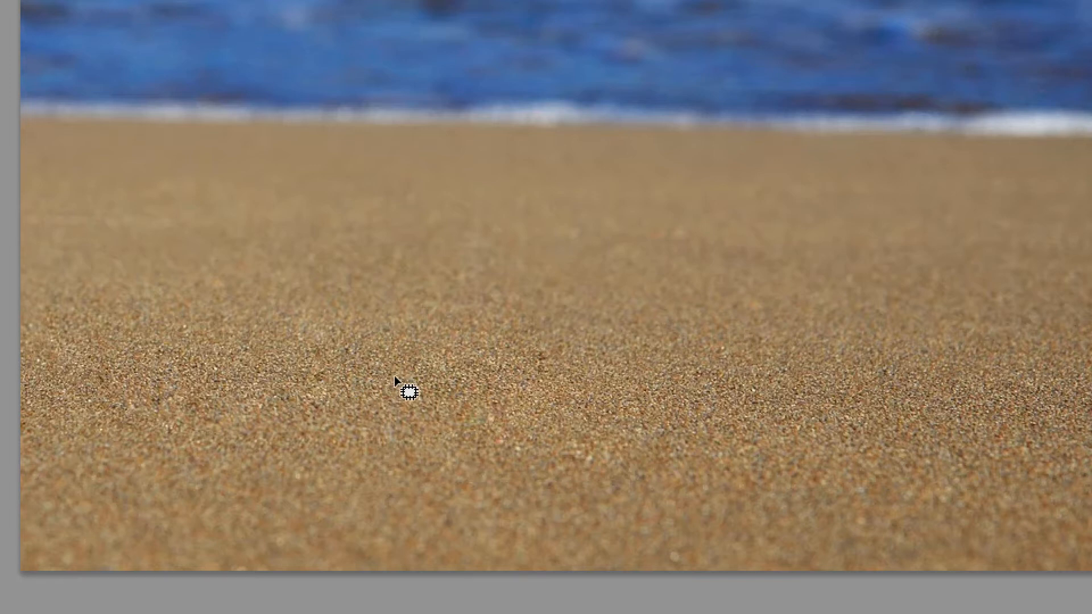
{"action": "key", "text": "v"}
{"action": "key", "text": "ctrl+z"}
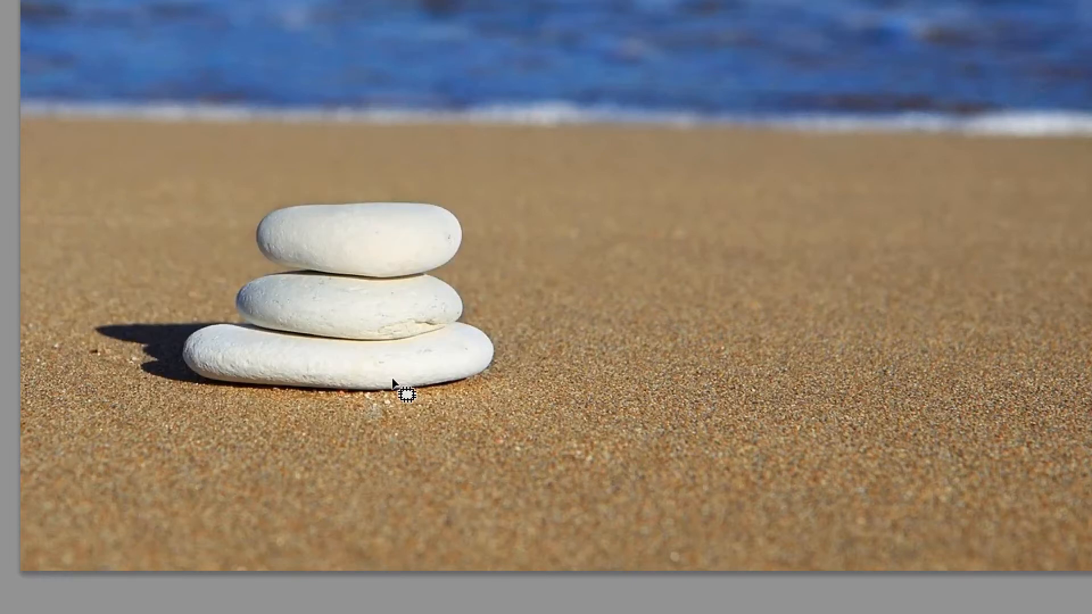
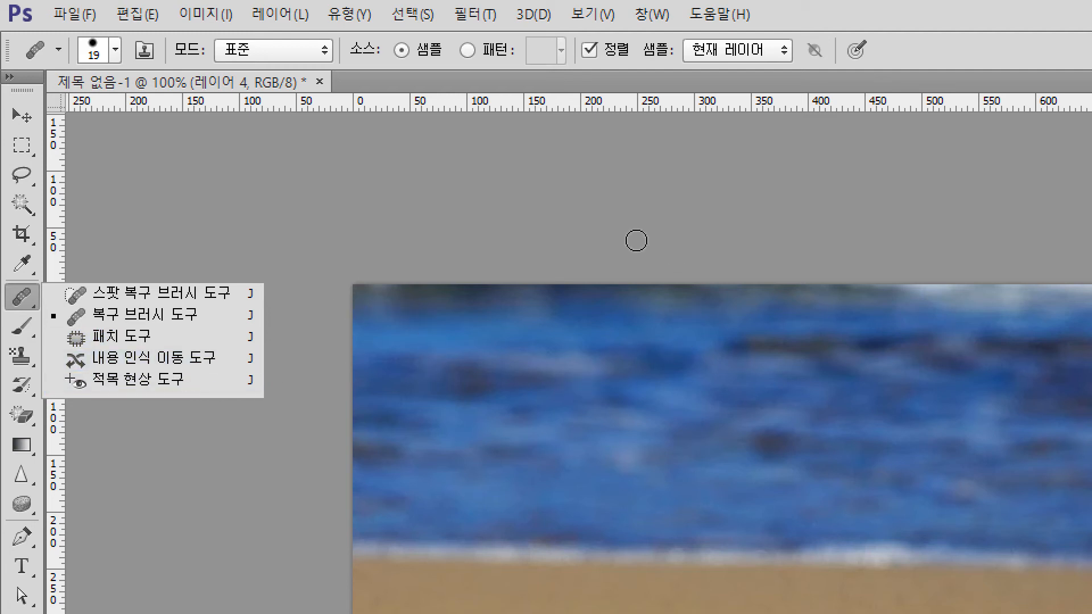
Step: Select the stones and their shadow on 레이어 5 with a rectangular marquee and move them across to the right side of the beach
{"action": "left_click", "coordinate": [405, 77]}
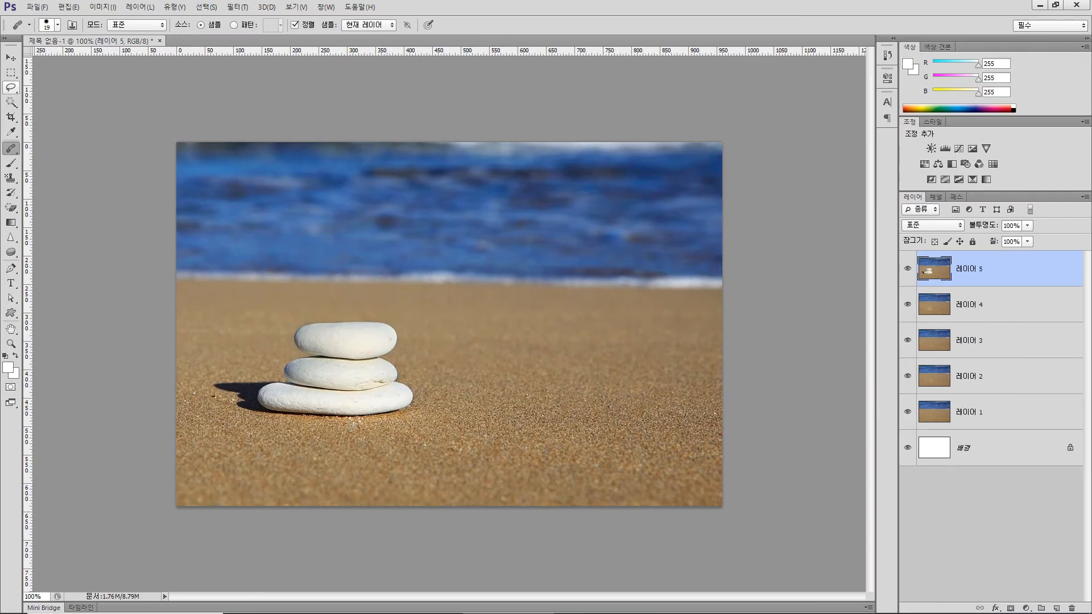
{"action": "key", "text": "m"}
{"action": "left_click_drag", "start_coordinate": [205, 306], "coordinate": [432, 428]}
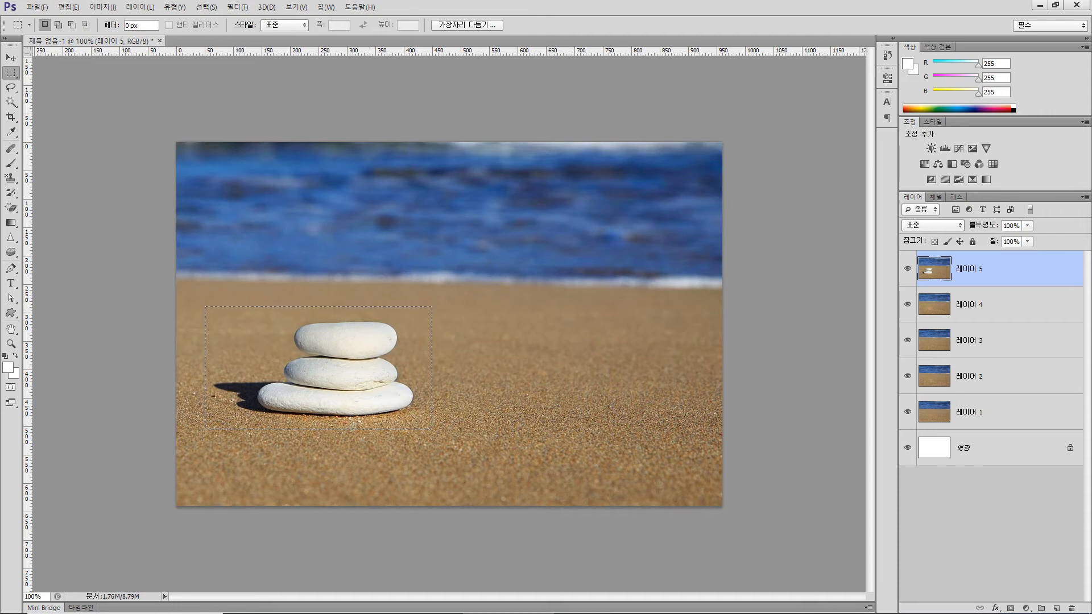
{"action": "left_click_drag", "start_coordinate": [371, 375], "coordinate": [634, 372]}
Step: Hide 레이어 1 through 레이어 4 and undo the move of the selected stones
{"action": "left_click", "coordinate": [907, 304]}
{"action": "left_click", "coordinate": [907, 340]}
{"action": "left_click", "coordinate": [908, 411]}
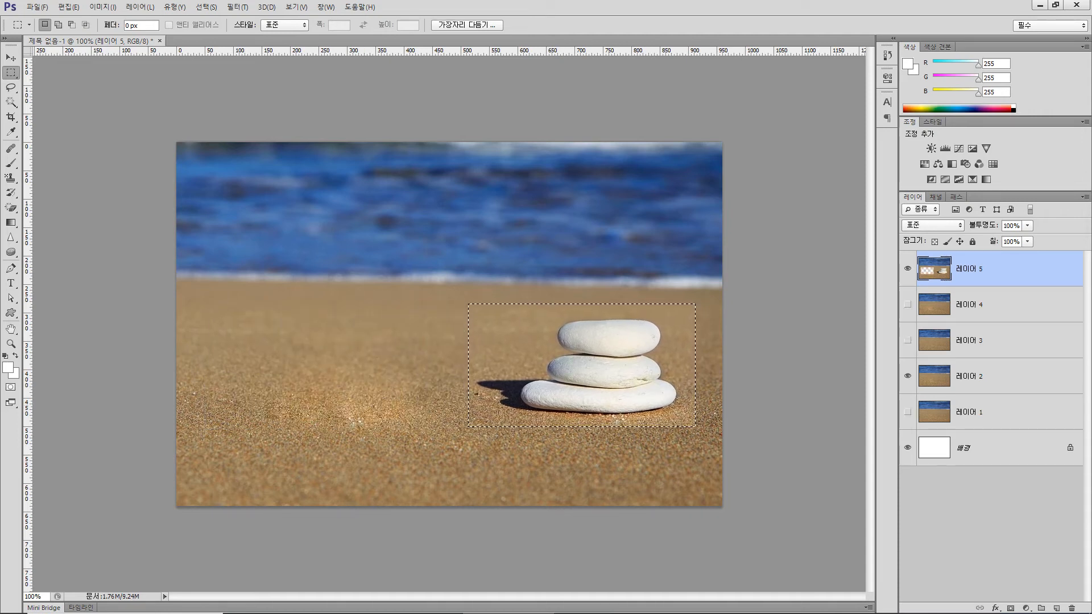
{"action": "left_click", "coordinate": [908, 376]}
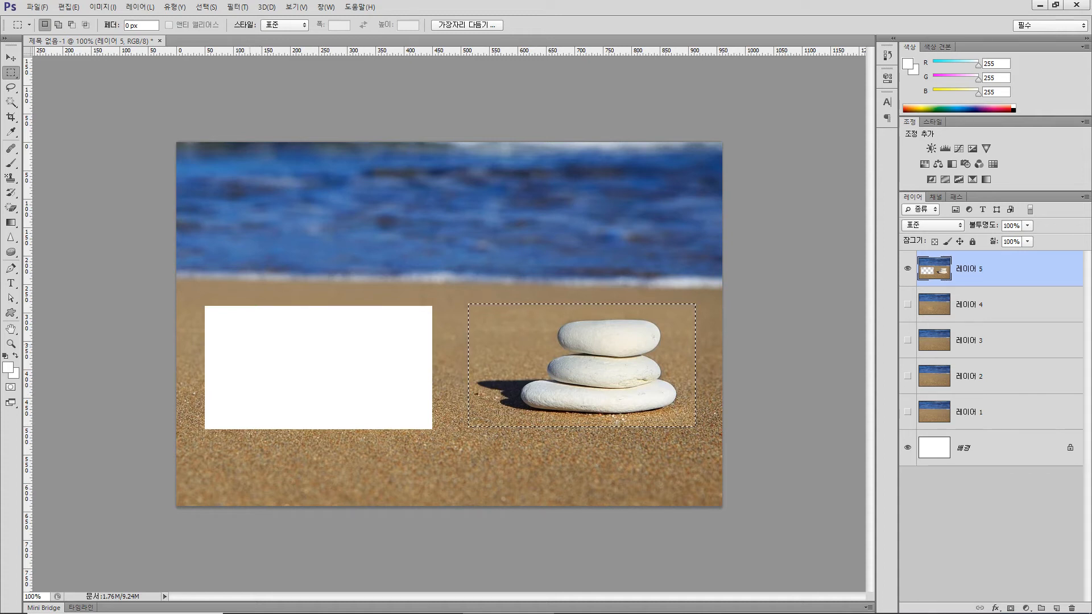
{"action": "key", "text": "ctrl+z"}
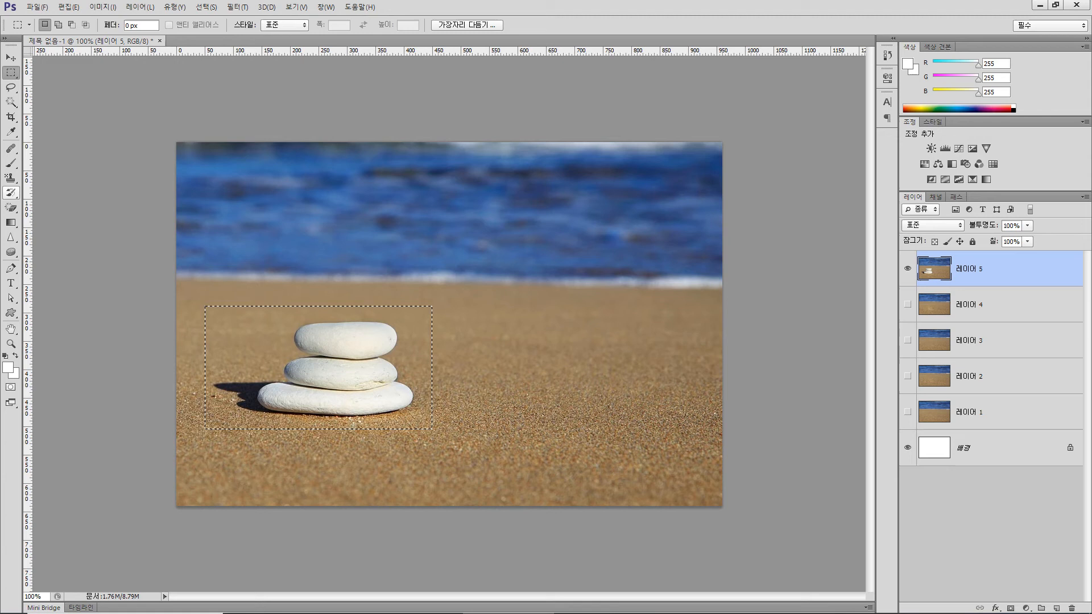
Step: Try moving the selected stones to the right side of the beach with the Content-Aware Move tool, and undo the move
{"action": "left_click", "coordinate": [10, 149]}
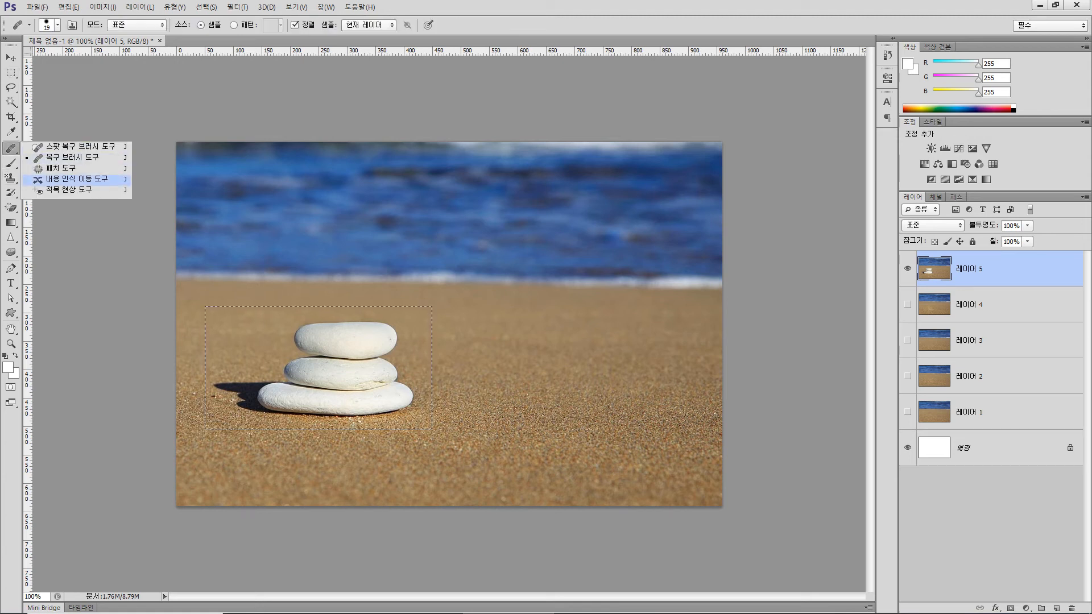
{"action": "left_click", "coordinate": [77, 179]}
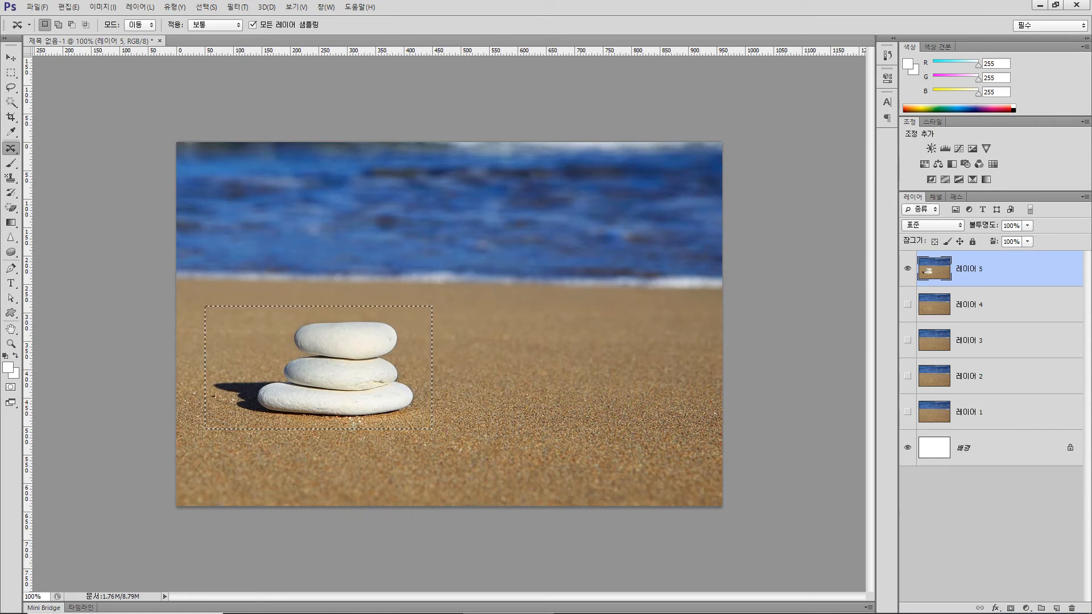
{"action": "left_click_drag", "start_coordinate": [310, 374], "coordinate": [561, 374]}
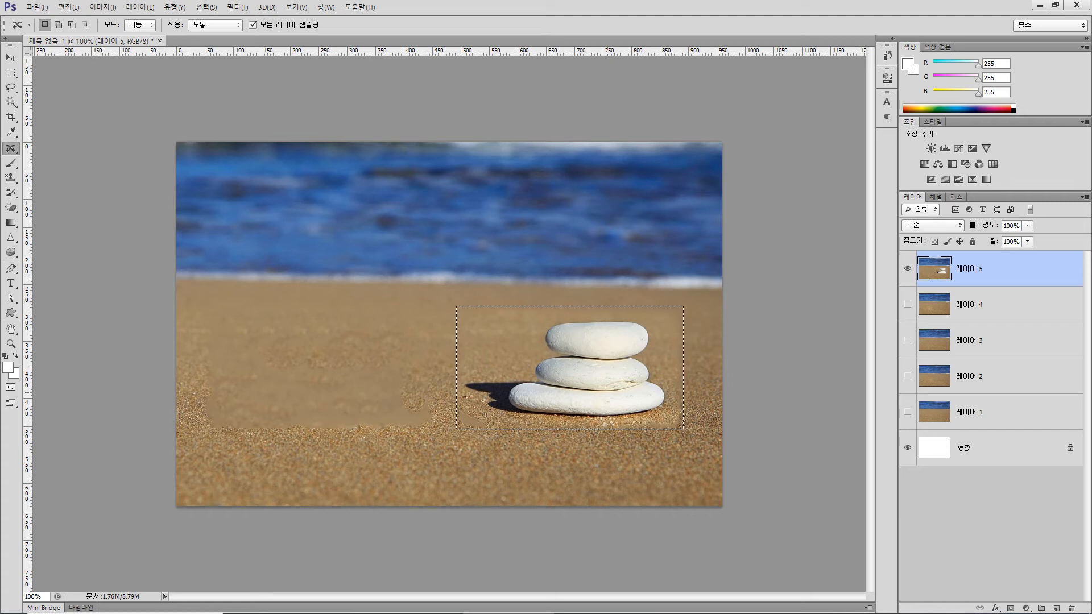
{"action": "key", "text": "ctrl+z"}
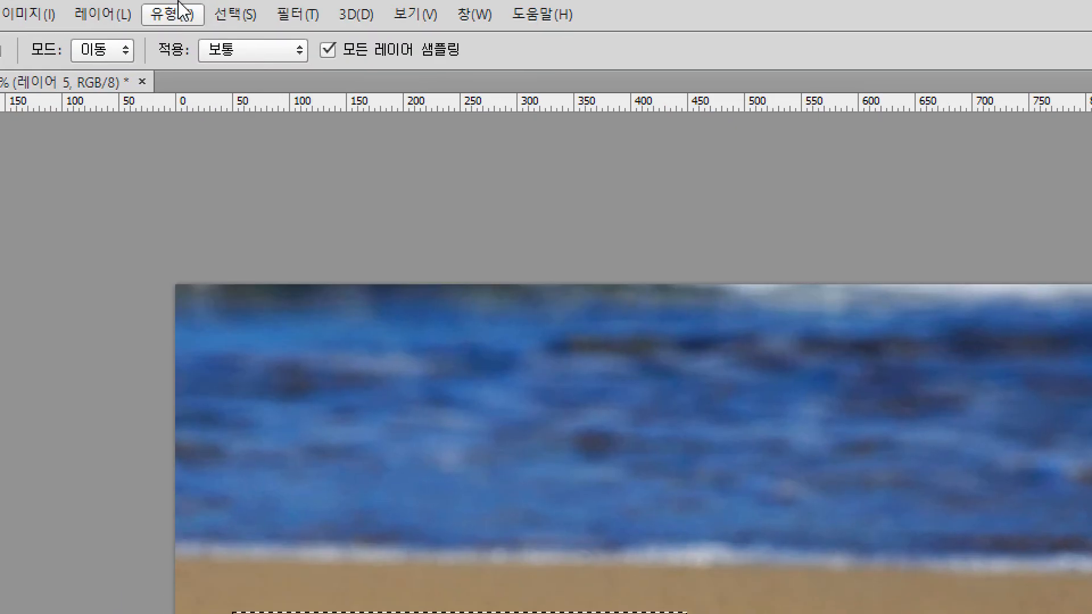
Step: Try moving the selected stones to the right side of the beach with Content-Aware Move adaptation set to 매우 느슨함, and undo the move
{"action": "left_click", "coordinate": [123, 59]}
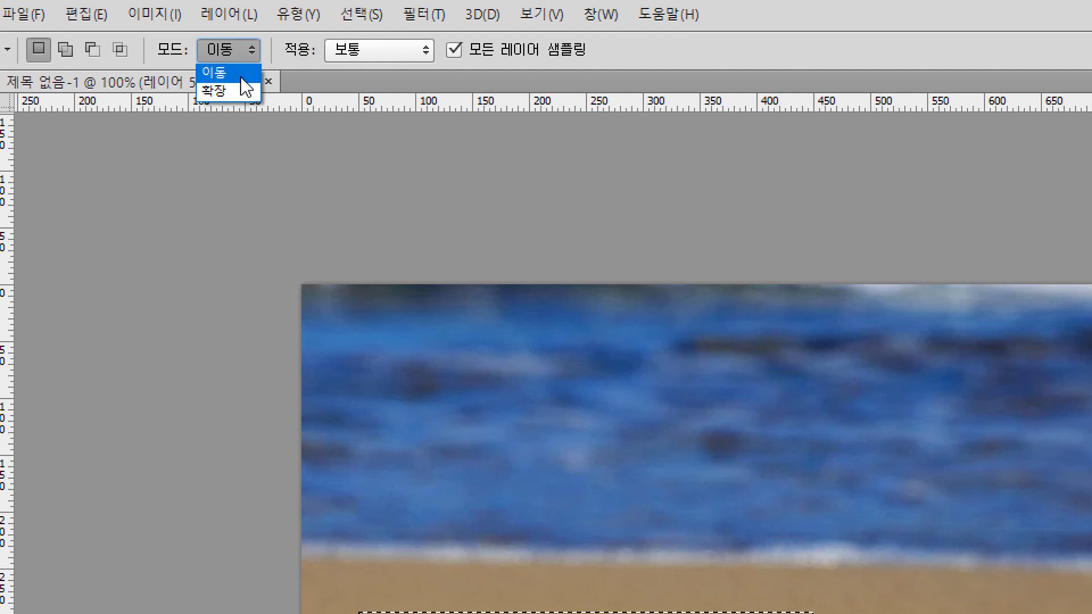
{"action": "left_click", "coordinate": [242, 79]}
{"action": "left_click", "coordinate": [385, 56]}
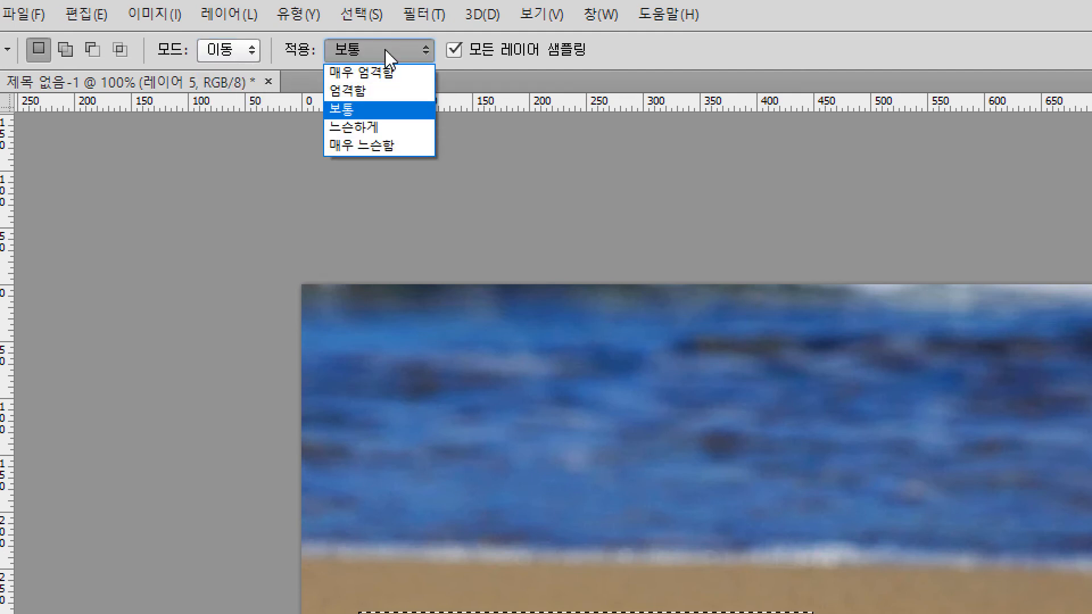
{"action": "left_click", "coordinate": [373, 147]}
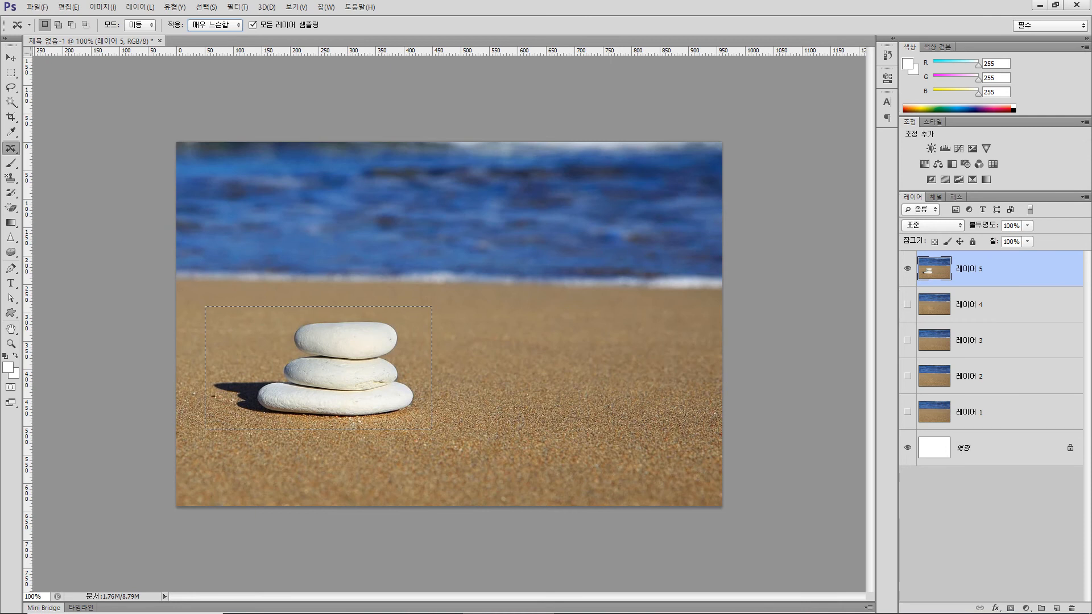
{"action": "left_click_drag", "start_coordinate": [327, 347], "coordinate": [586, 347]}
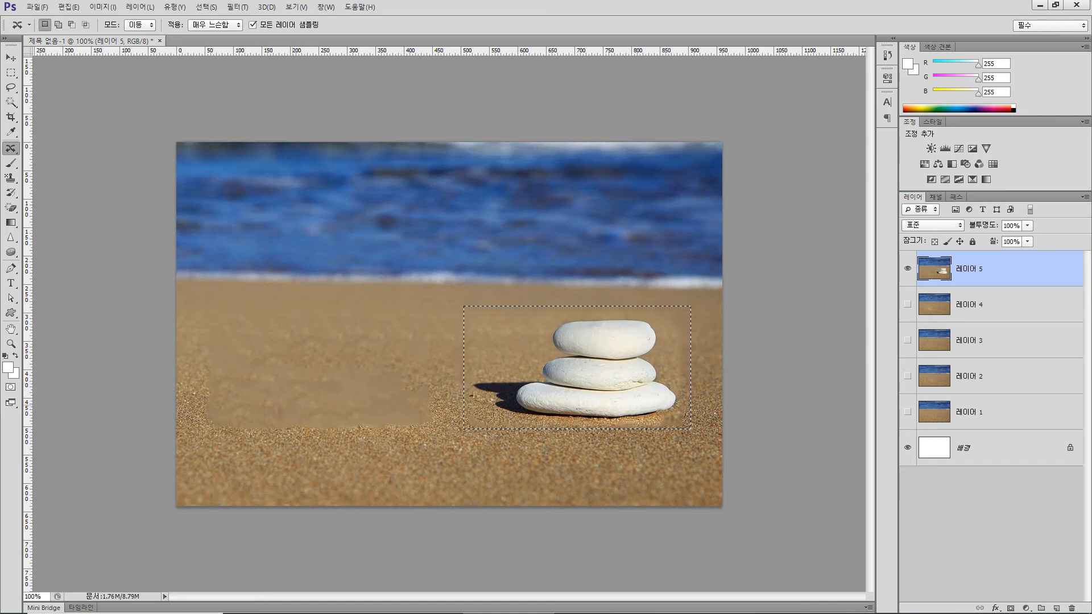
{"action": "key", "text": "ctrl+z"}
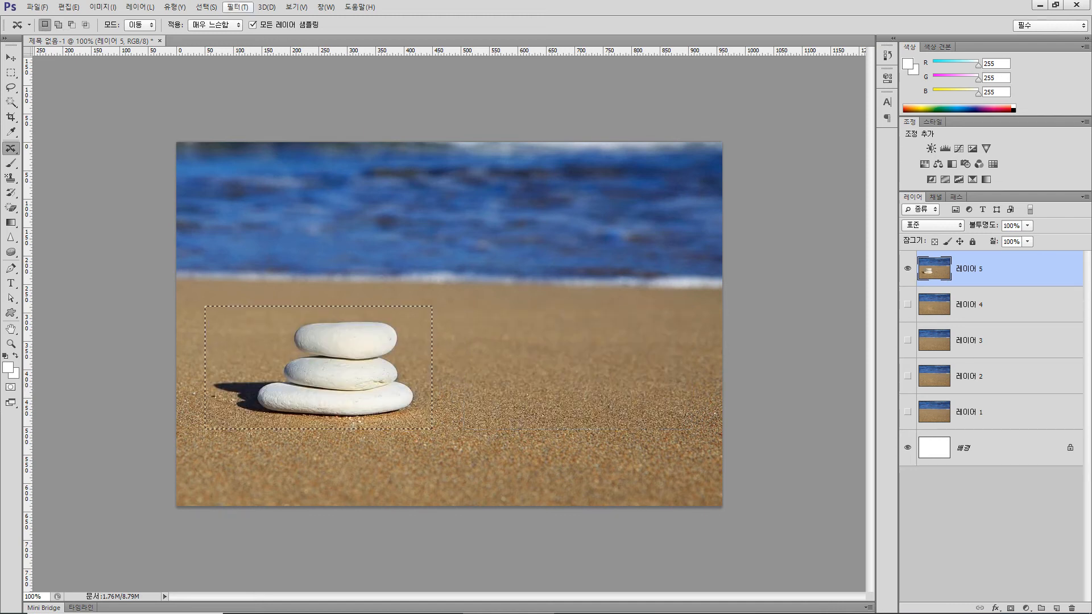
Step: Move the selected stones to the right side of the beach with adaptation set to 매우 엄격함, and return the adaptation to 보통
{"action": "left_click", "coordinate": [215, 25]}
{"action": "left_click", "coordinate": [210, 36]}
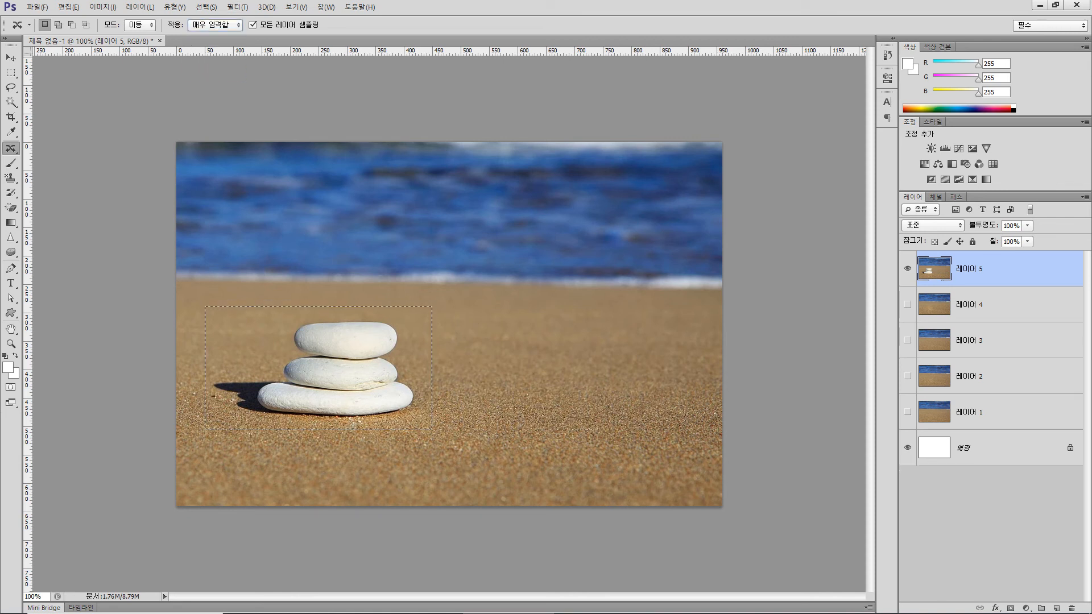
{"action": "left_click_drag", "start_coordinate": [334, 341], "coordinate": [611, 341]}
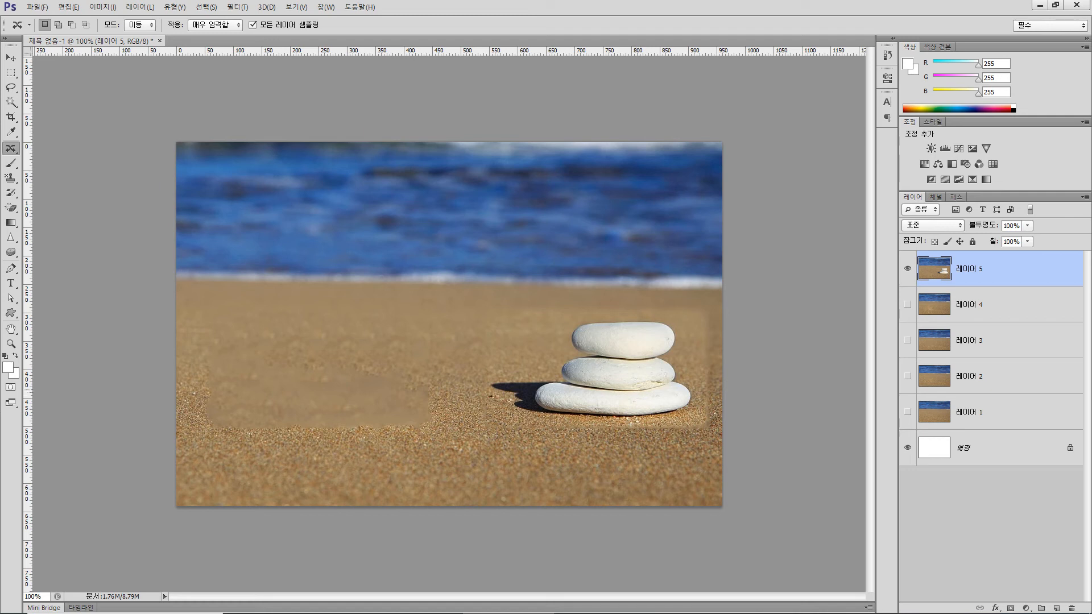
{"action": "left_click", "coordinate": [215, 25]}
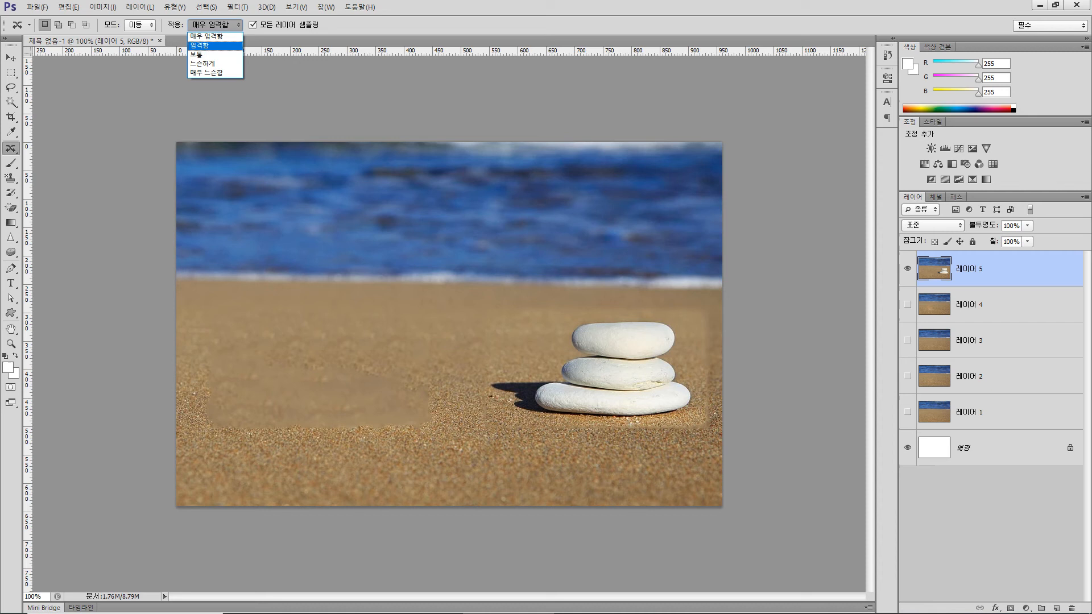
{"action": "key", "text": "Return"}
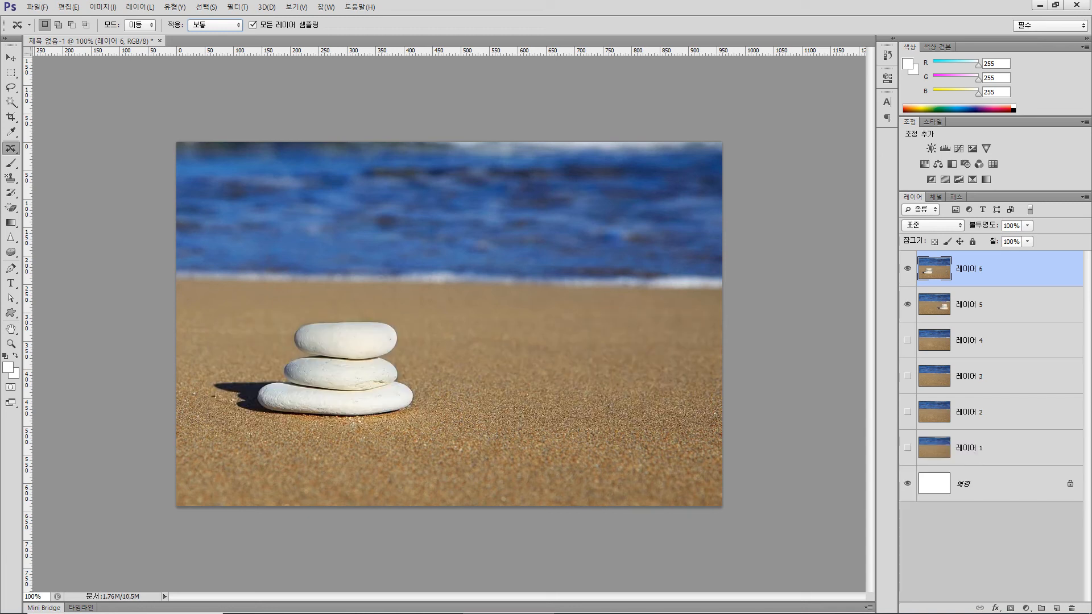
Step: Select the stones and their shadow on 레이어 6 with the Quick Selection tool, copy them to a new layer and move the copy right
{"action": "left_click", "coordinate": [11, 102]}
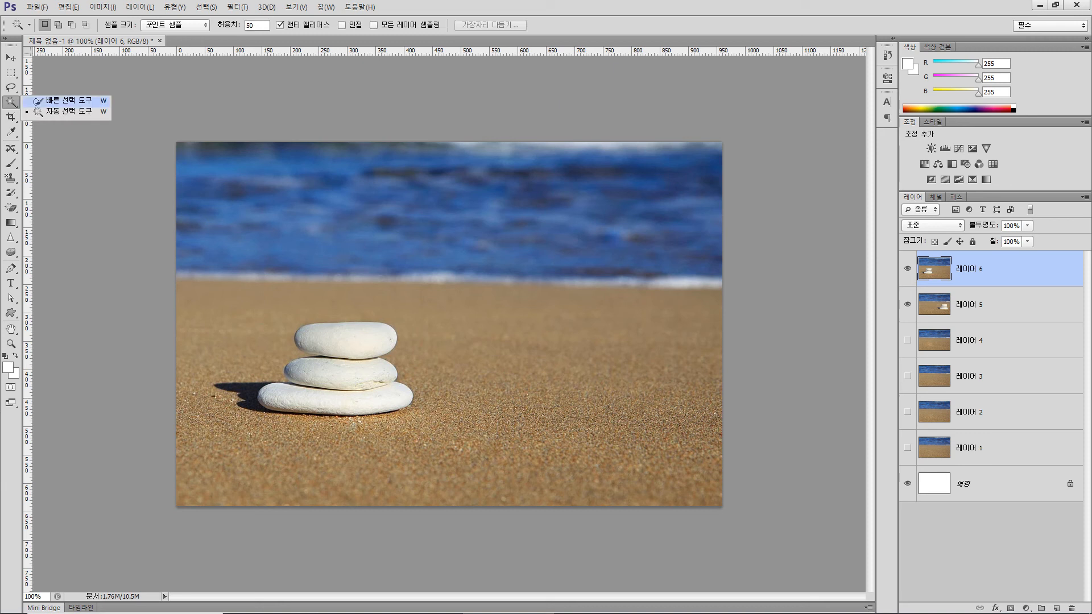
{"action": "left_click", "coordinate": [68, 100]}
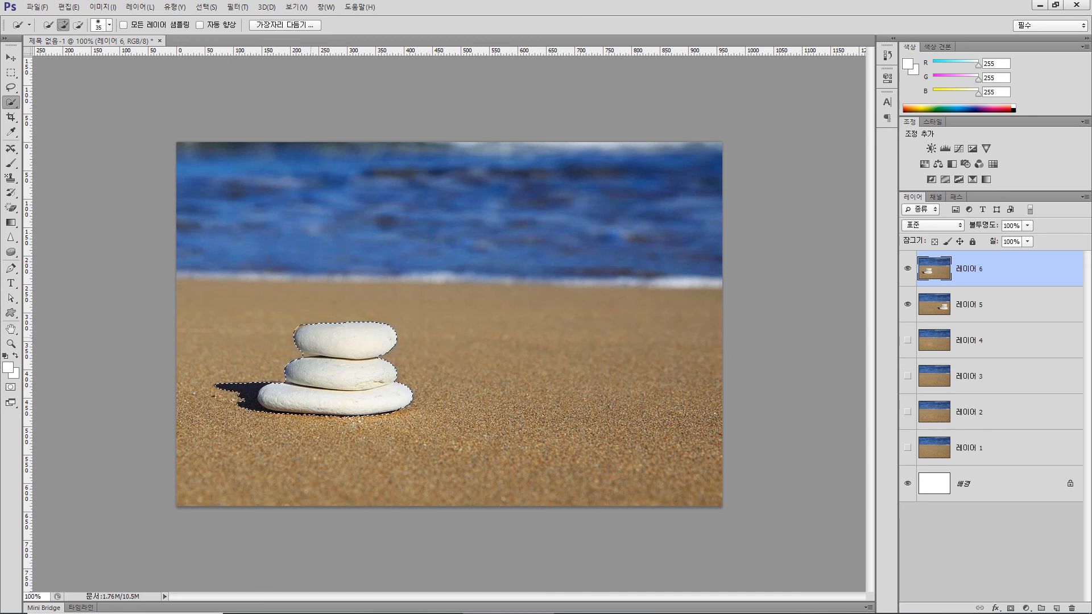
{"action": "key", "text": "ctrl+j"}
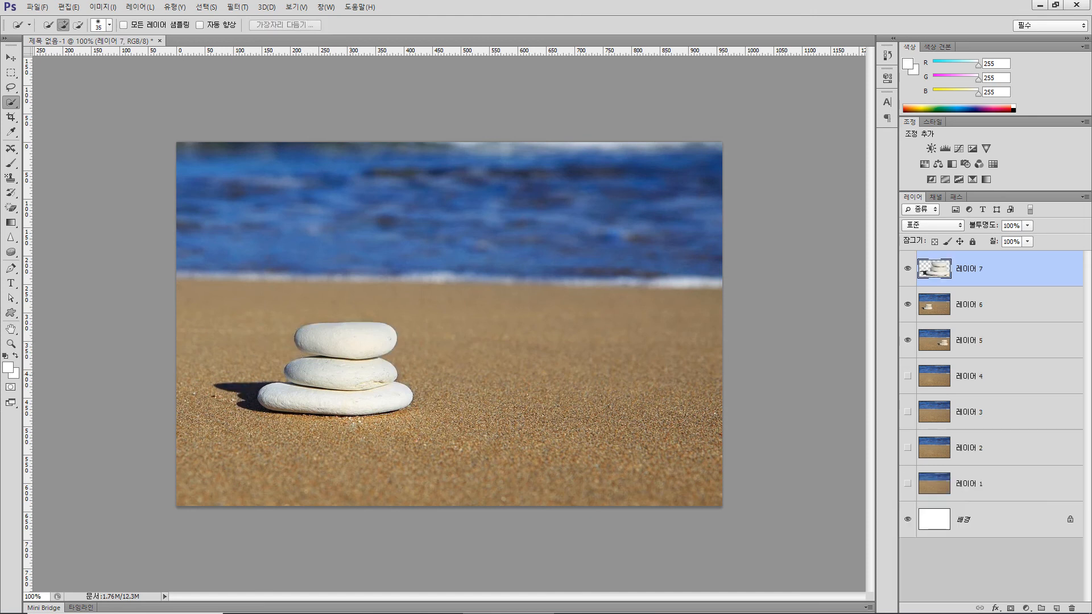
{"action": "left_click_drag", "start_coordinate": [359, 364], "coordinate": [611, 370]}
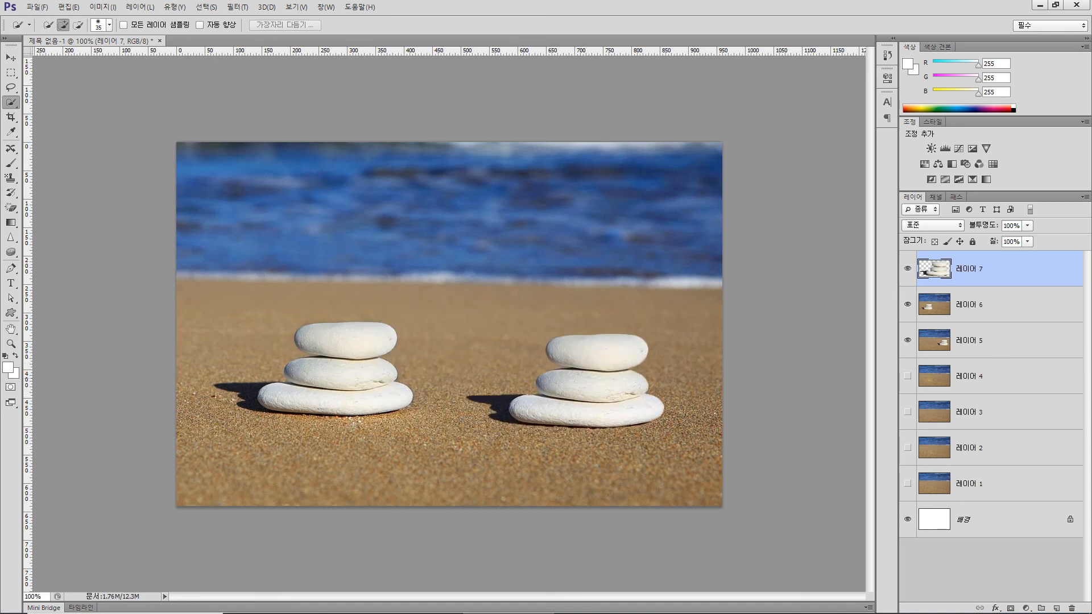
Step: Hide 레이어 7 and outline the original stones and their shadow on 레이어 6 with the Patch tool
{"action": "left_click", "coordinate": [992, 305]}
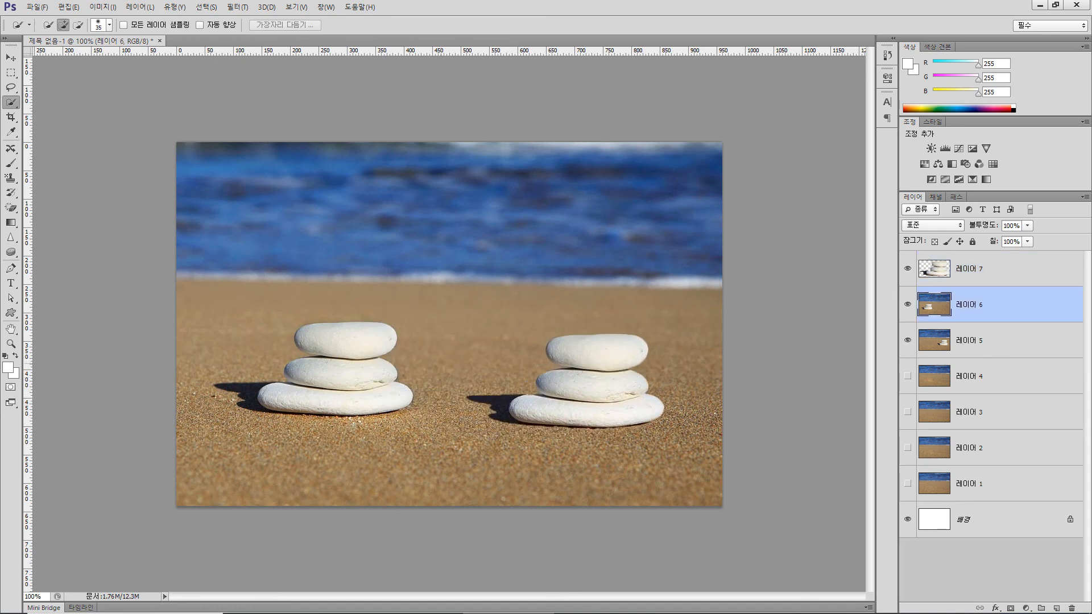
{"action": "left_click", "coordinate": [907, 268]}
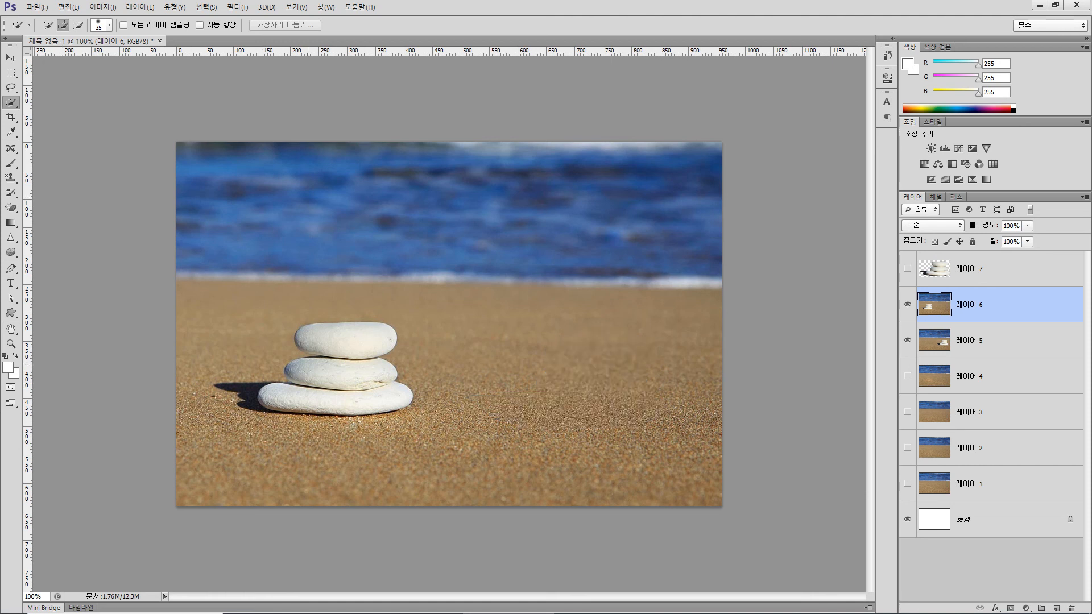
{"action": "left_click_drag", "start_coordinate": [11, 148], "coordinate": [63, 157]}
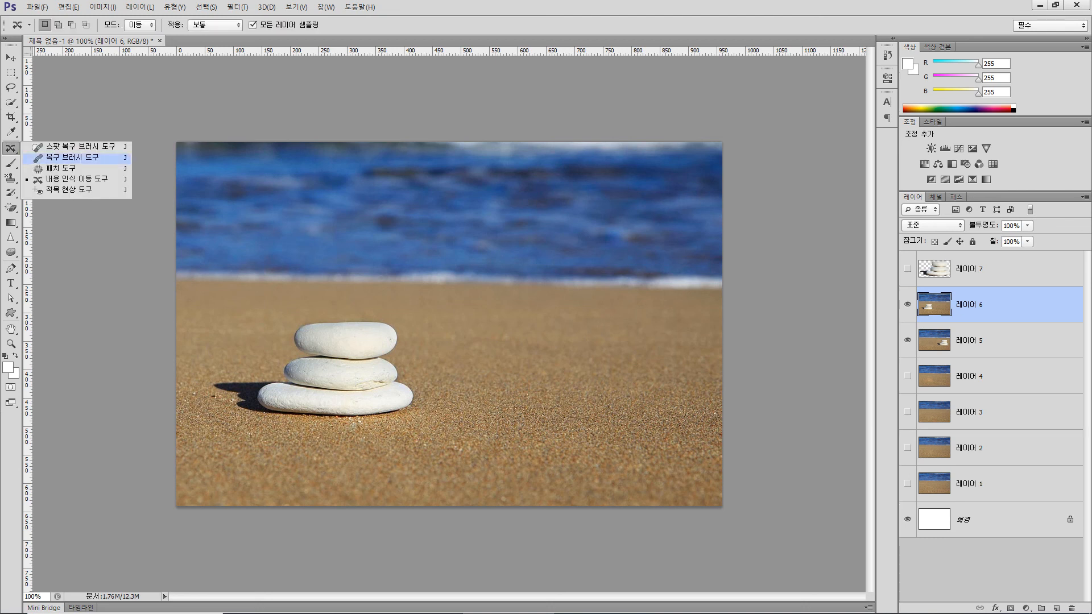
{"action": "left_click", "coordinate": [59, 168]}
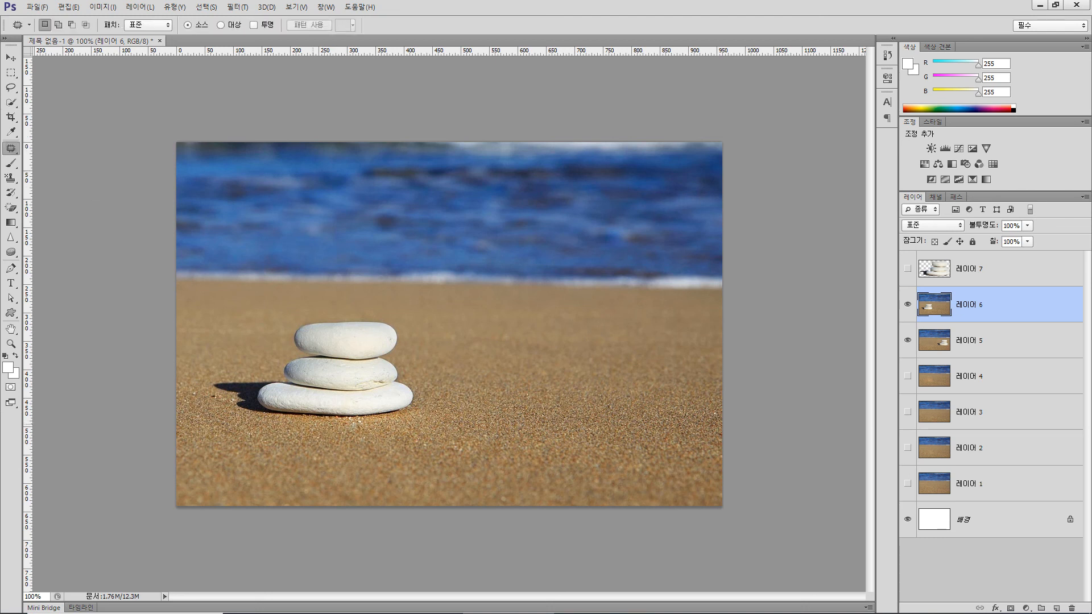
{"action": "mouse_move", "coordinate": [202, 392]}
{"action": "left_mouse_down"}
{"action": "mouse_move", "coordinate": [268, 357]}
{"action": "mouse_move", "coordinate": [287, 320]}
{"action": "mouse_move", "coordinate": [358, 312]}
{"action": "mouse_move", "coordinate": [428, 326]}
{"action": "mouse_move", "coordinate": [439, 379]}
{"action": "left_mouse_up"}
{"action": "left_click_drag", "start_coordinate": [278, 430], "coordinate": [202, 394]}
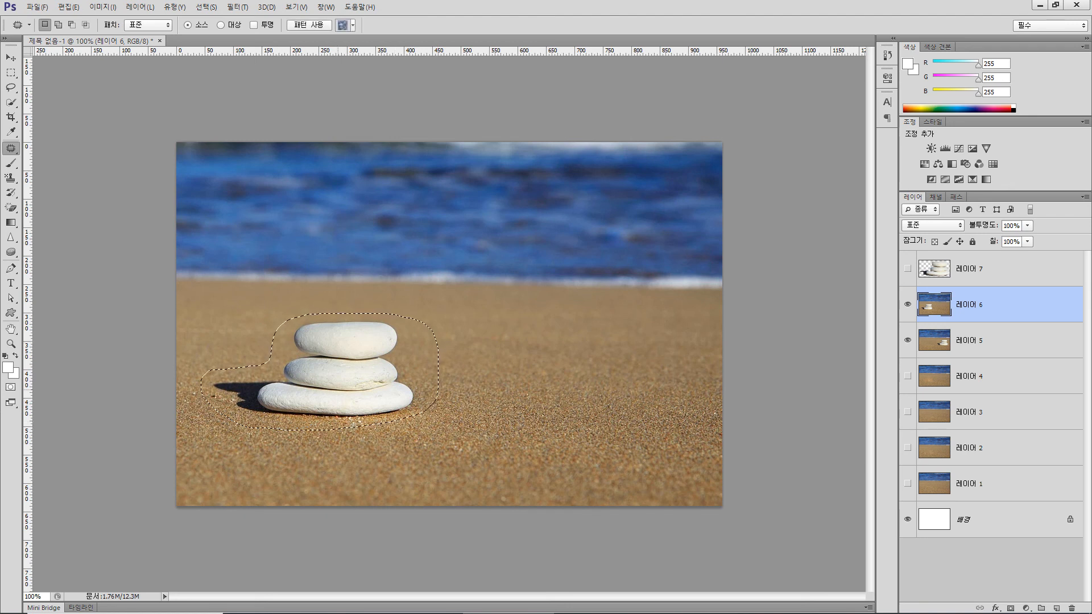
Step: Patch the outlined stones on 레이어 6 with clean sand from the right side of the beach, and deselect the area
{"action": "left_click_drag", "start_coordinate": [336, 389], "coordinate": [539, 410]}
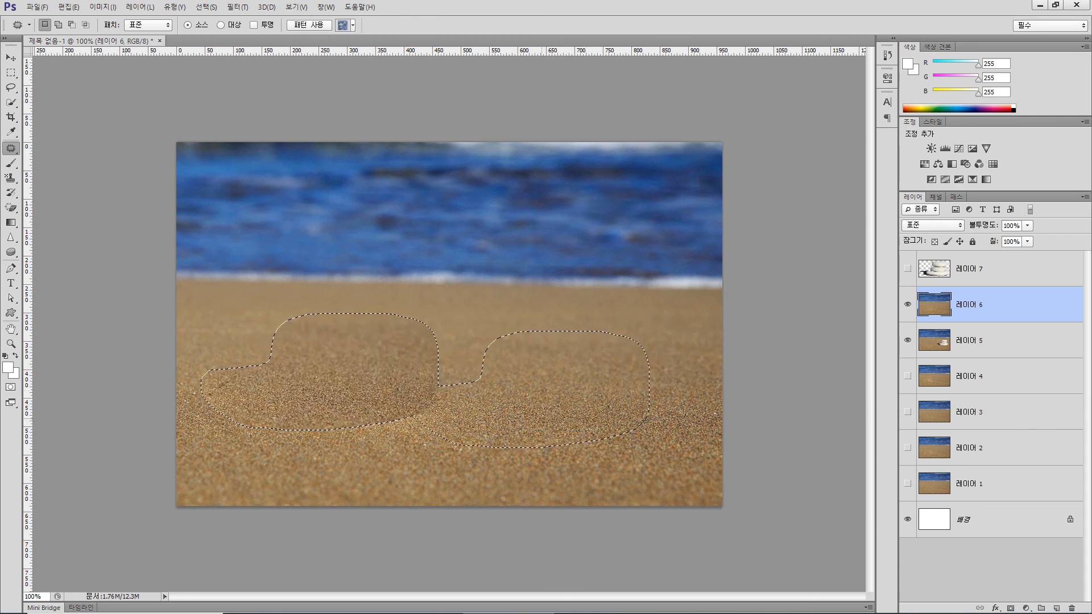
{"action": "left_click_drag", "start_coordinate": [369, 389], "coordinate": [630, 373]}
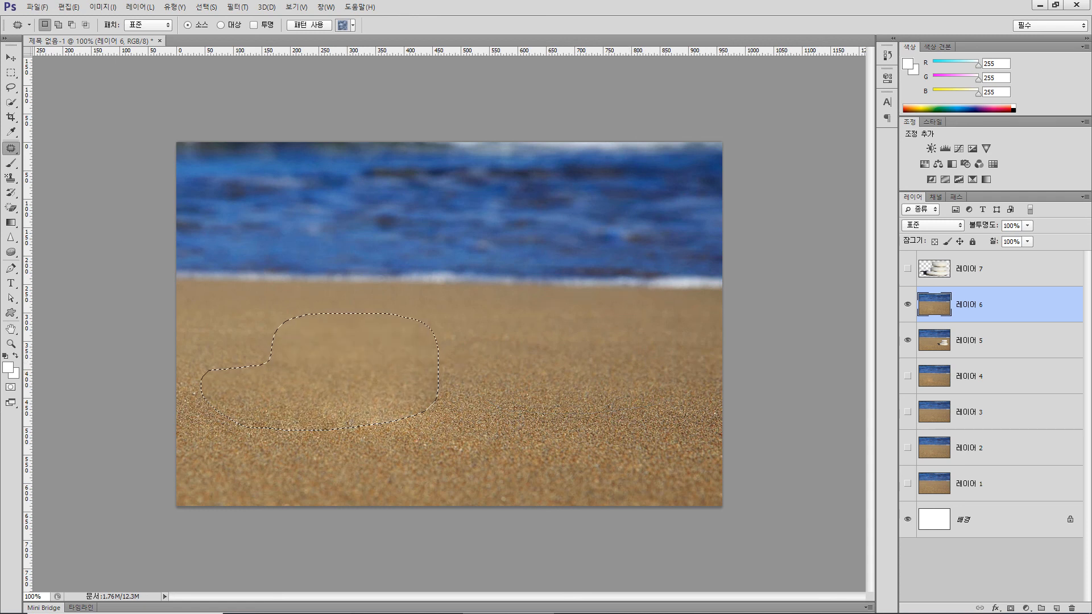
{"action": "key", "text": "ctrl+d"}
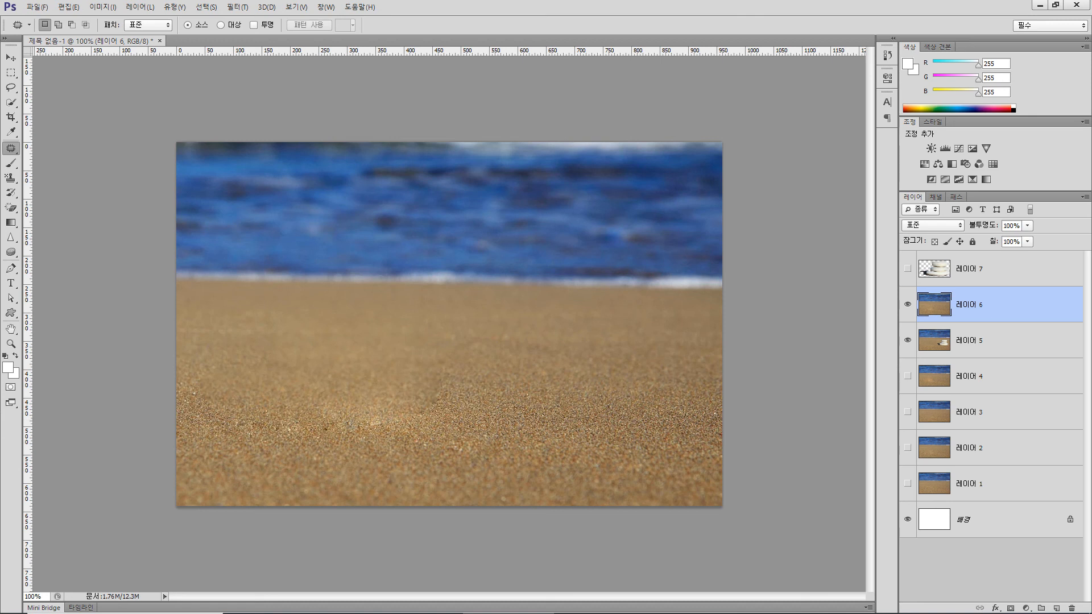
Step: Show 레이어 7 and reposition its copied stones on the sand slightly right of the photo's centre with the Move tool
{"action": "left_click", "coordinate": [907, 268]}
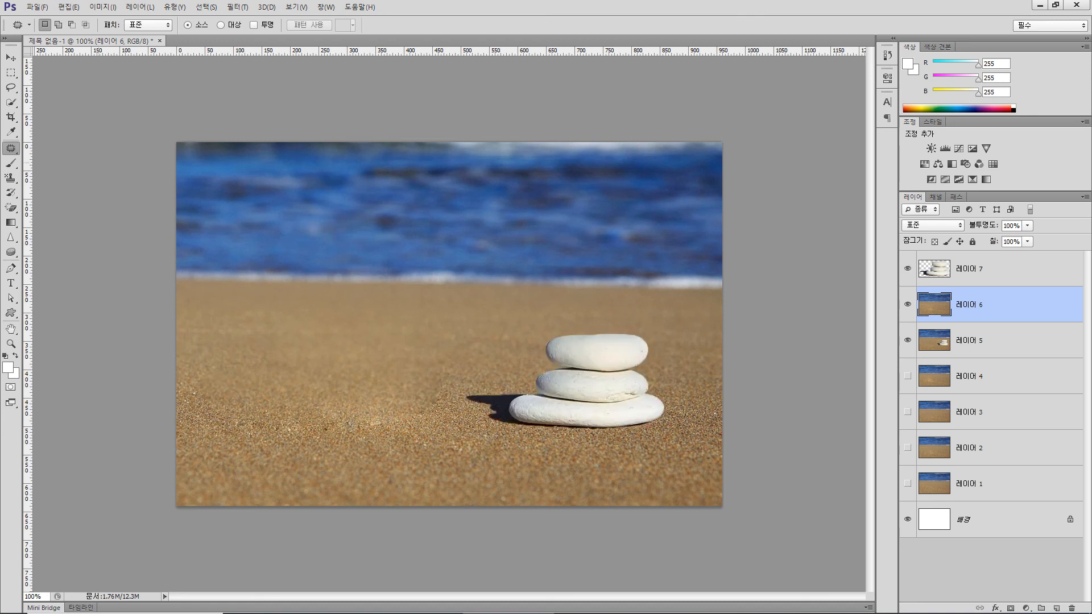
{"action": "left_click", "coordinate": [11, 57]}
{"action": "left_click_drag", "start_coordinate": [624, 392], "coordinate": [424, 377]}
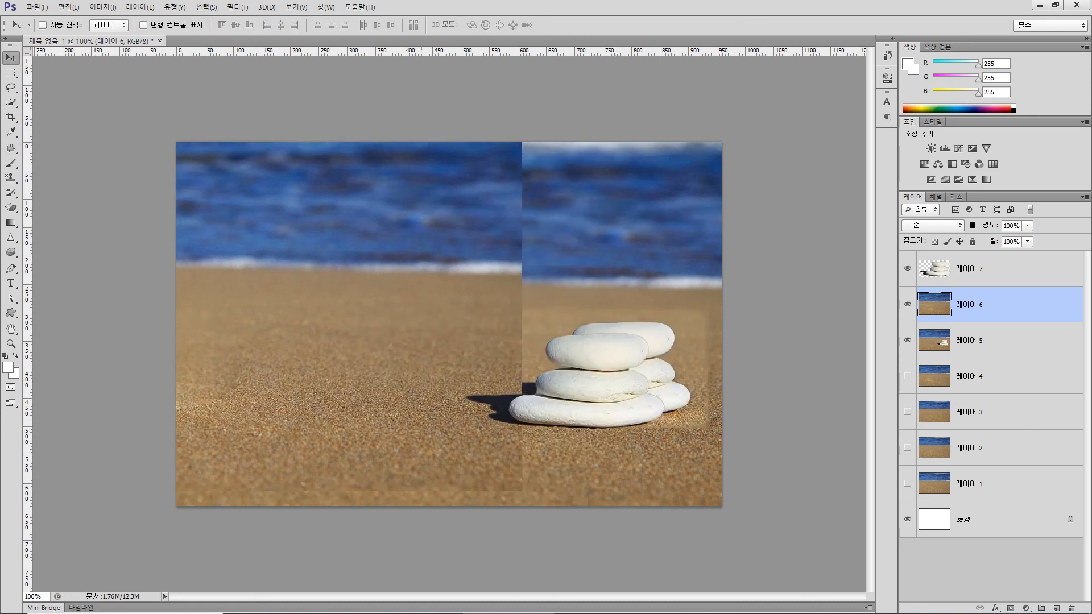
{"action": "key", "text": "ctrl+z"}
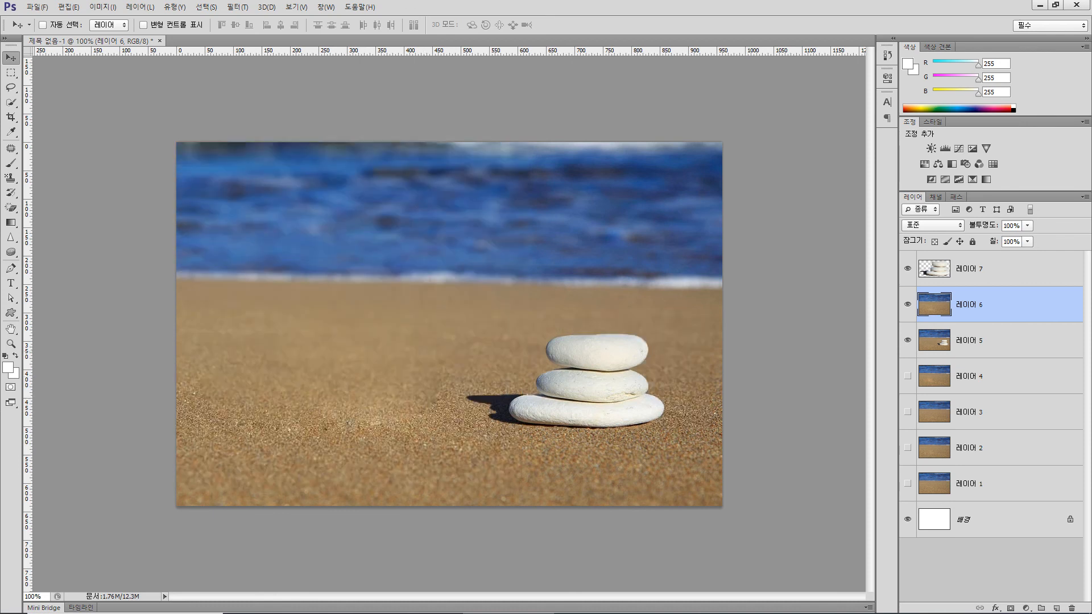
{"action": "left_click", "coordinate": [966, 268]}
{"action": "left_click_drag", "start_coordinate": [620, 358], "coordinate": [655, 345]}
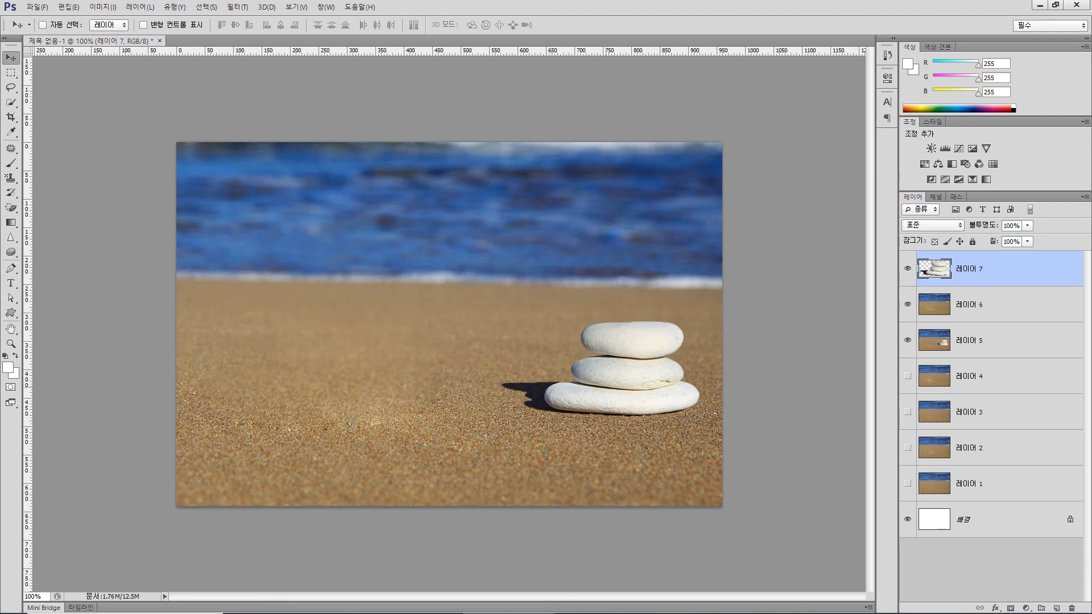
{"action": "left_click_drag", "start_coordinate": [619, 351], "coordinate": [539, 345]}
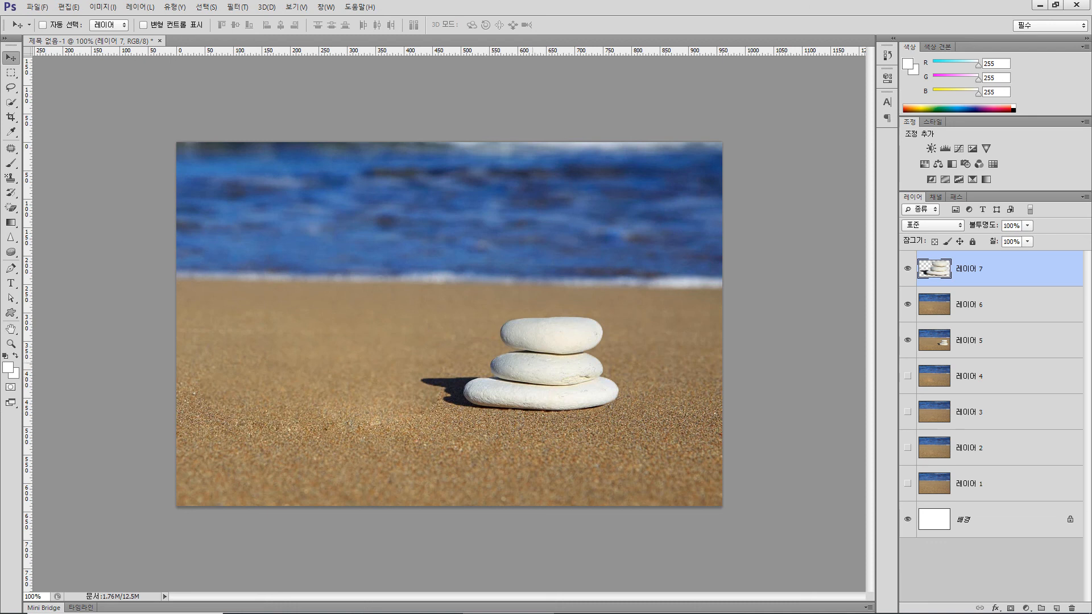
{"action": "left_click_drag", "start_coordinate": [539, 345], "coordinate": [542, 369]}
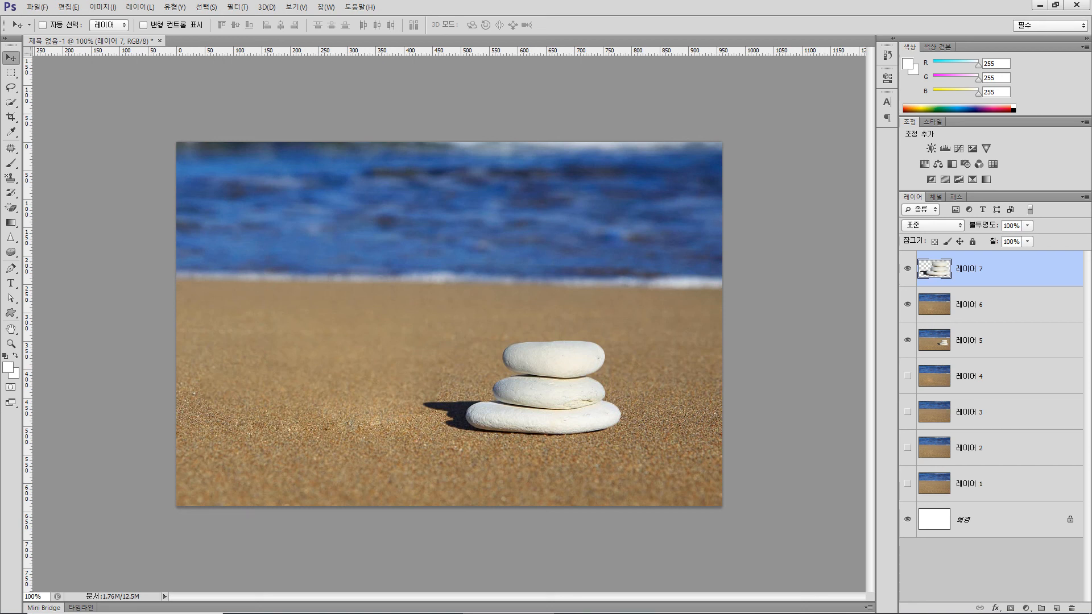
Step: Compare the beach with and without the stones by toggling the visibility of 레이어 7, and shift its stones slightly upward
{"action": "left_click", "coordinate": [907, 268]}
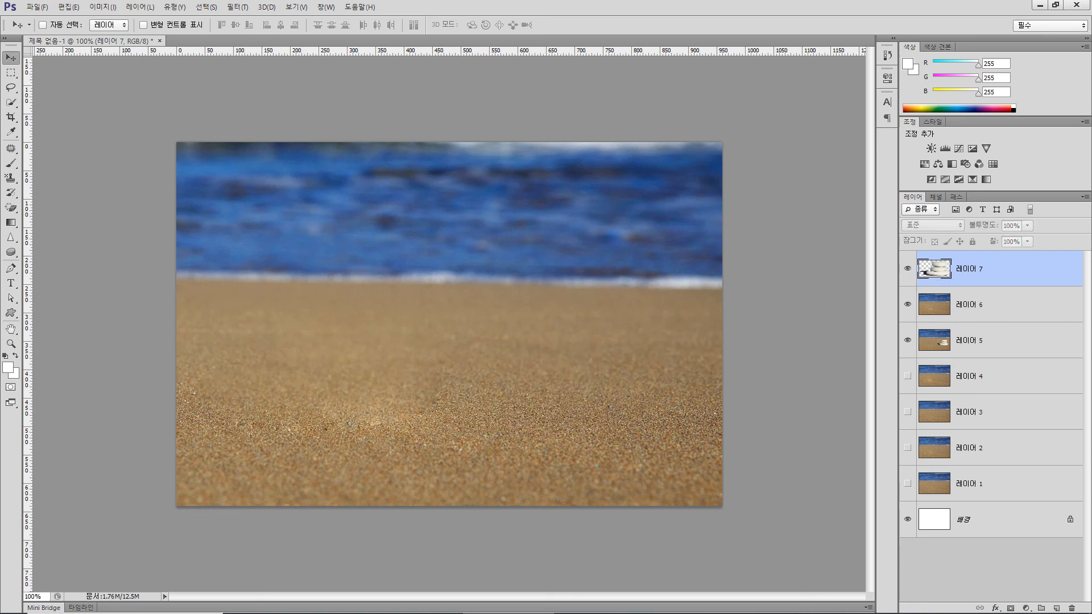
{"action": "left_click", "coordinate": [907, 268]}
{"action": "left_click", "coordinate": [907, 268]}
{"action": "left_click", "coordinate": [907, 268]}
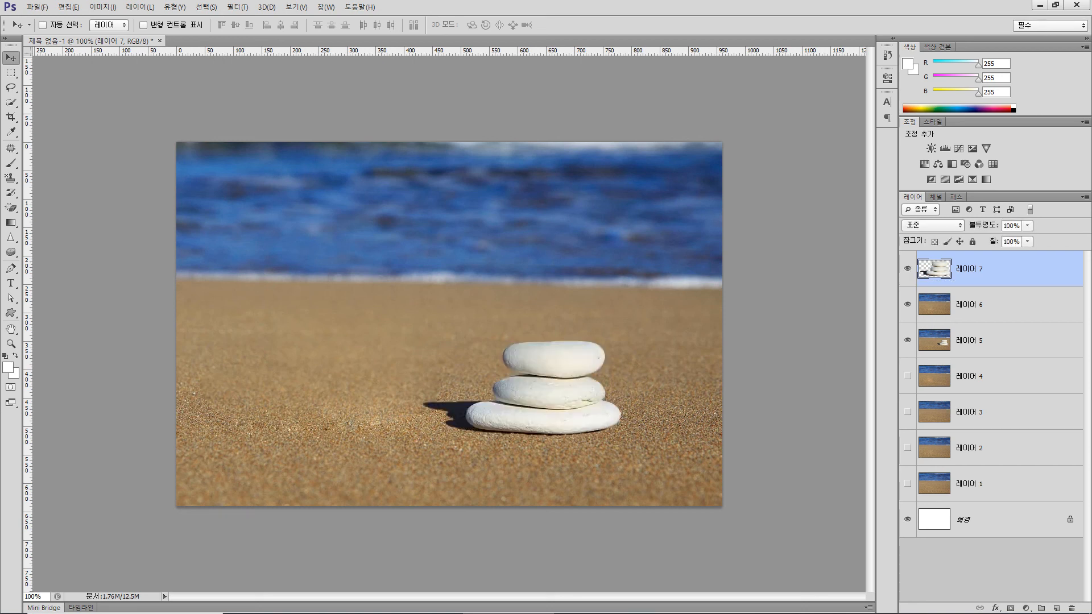
{"action": "left_click", "coordinate": [907, 269]}
{"action": "left_click", "coordinate": [907, 268]}
{"action": "left_click", "coordinate": [907, 269]}
{"action": "left_click", "coordinate": [908, 269]}
{"action": "mouse_move", "coordinate": [571, 397]}
{"action": "left_mouse_down"}
{"action": "mouse_move", "coordinate": [463, 382]}
{"action": "mouse_move", "coordinate": [569, 383]}
{"action": "left_mouse_up"}
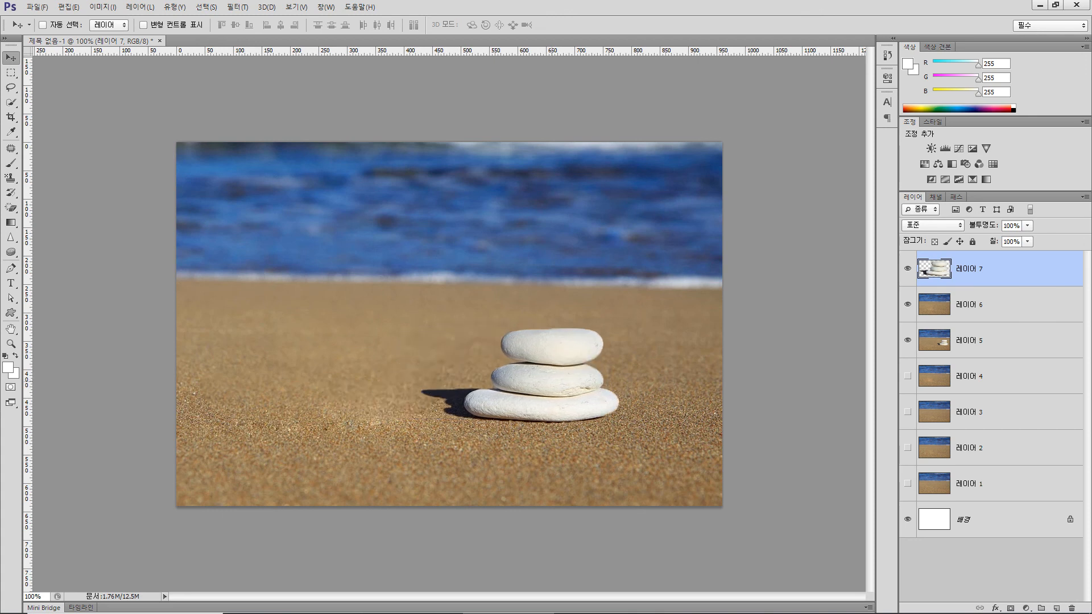